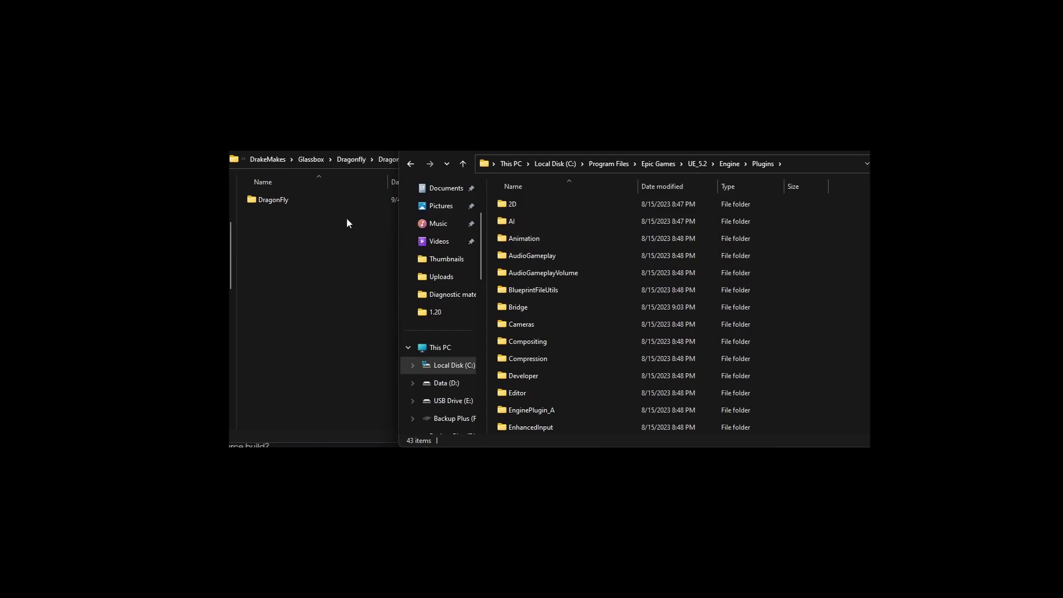
Bring the Glassbox Dragonfly plugin folder window to the front in File Explorer.
click(272, 206)
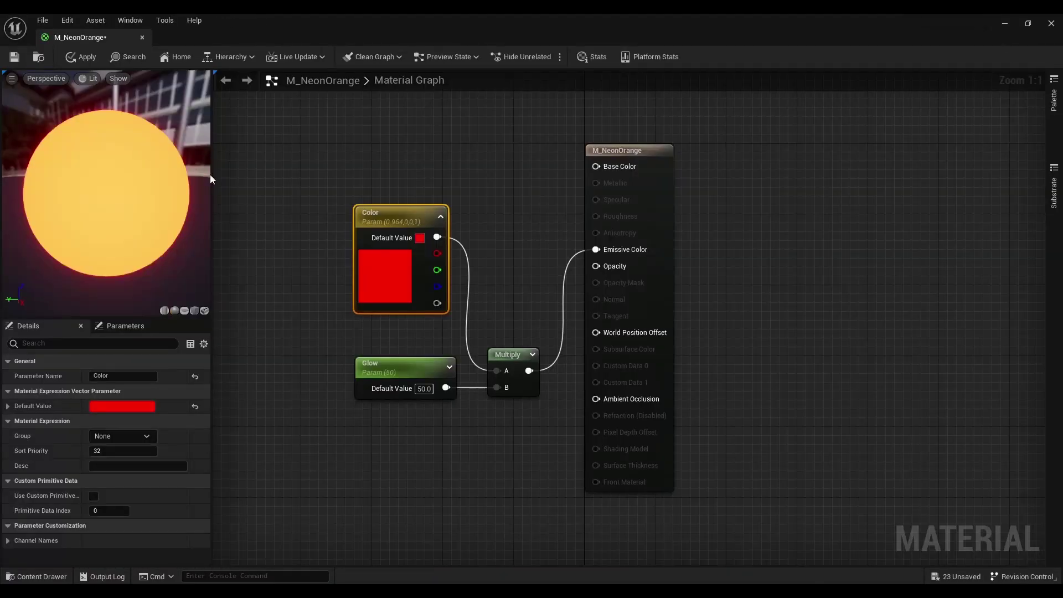
Pan the M_NeonOrange material graph, then deselect the Boolean2 sword blade in the level.
right_drag(384, 174, 431, 190)
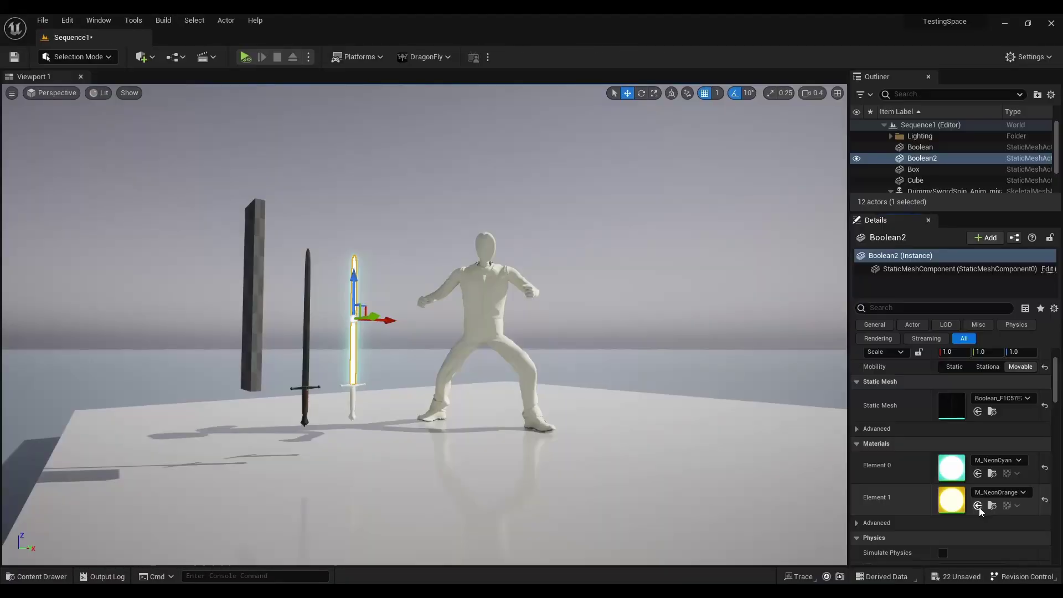
key(Escape)
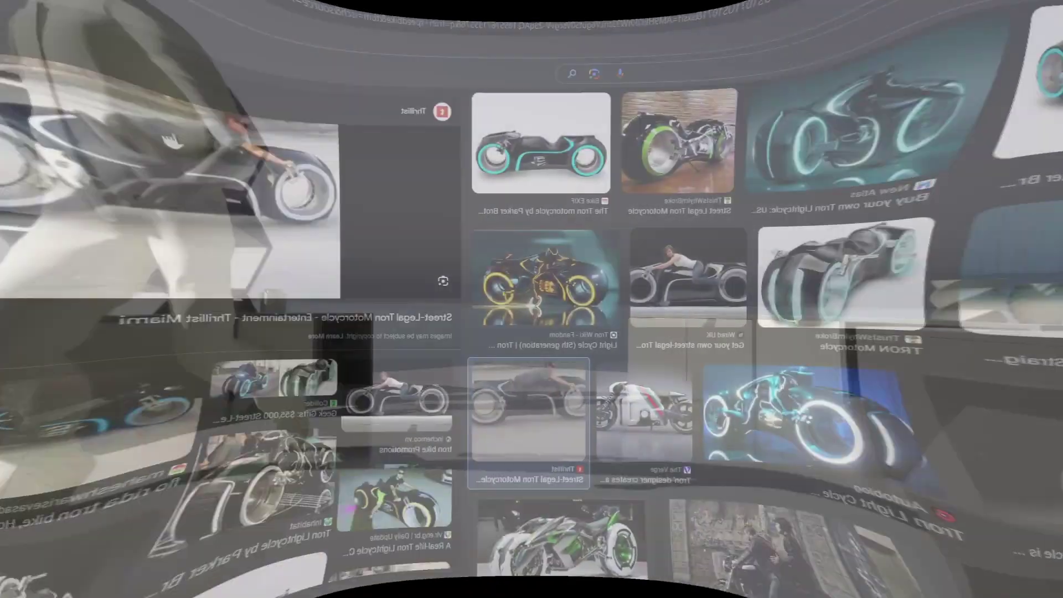
Scroll the tron speedbike image results and preview the New Atlas light-cycle picture.
scroll(365, 299, down, 12)
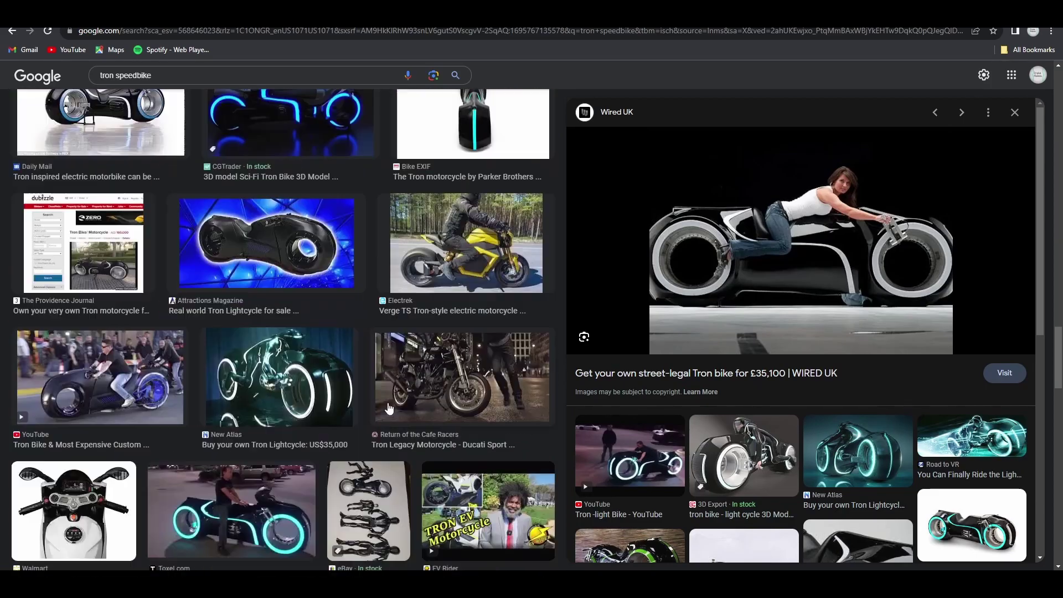
click(278, 377)
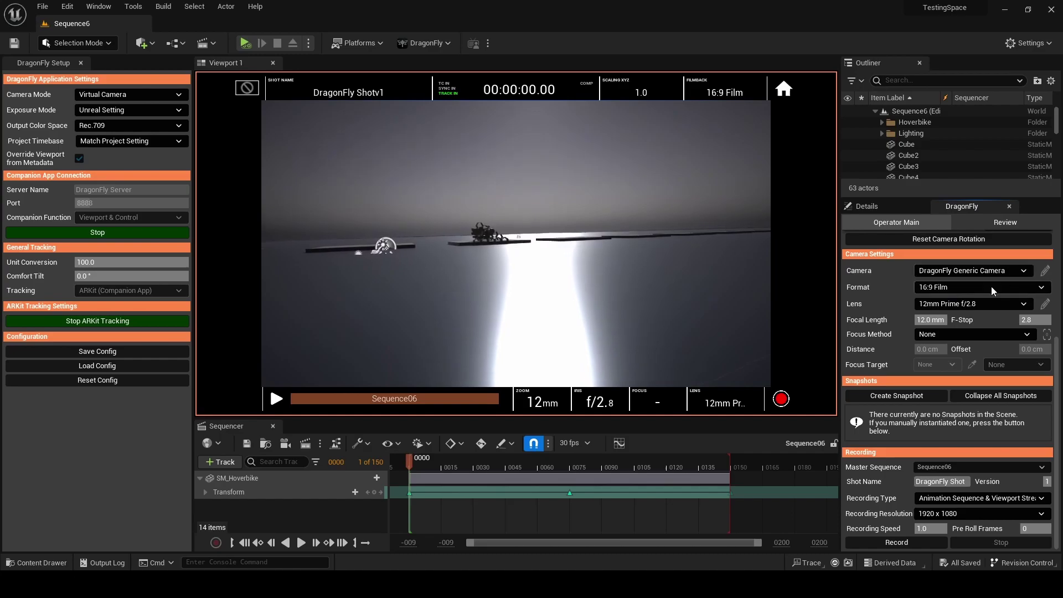
Scroll through the Sequence6 Outliner while the DragonFly camera and ARKit tracking run.
scroll(925, 144, up, 5)
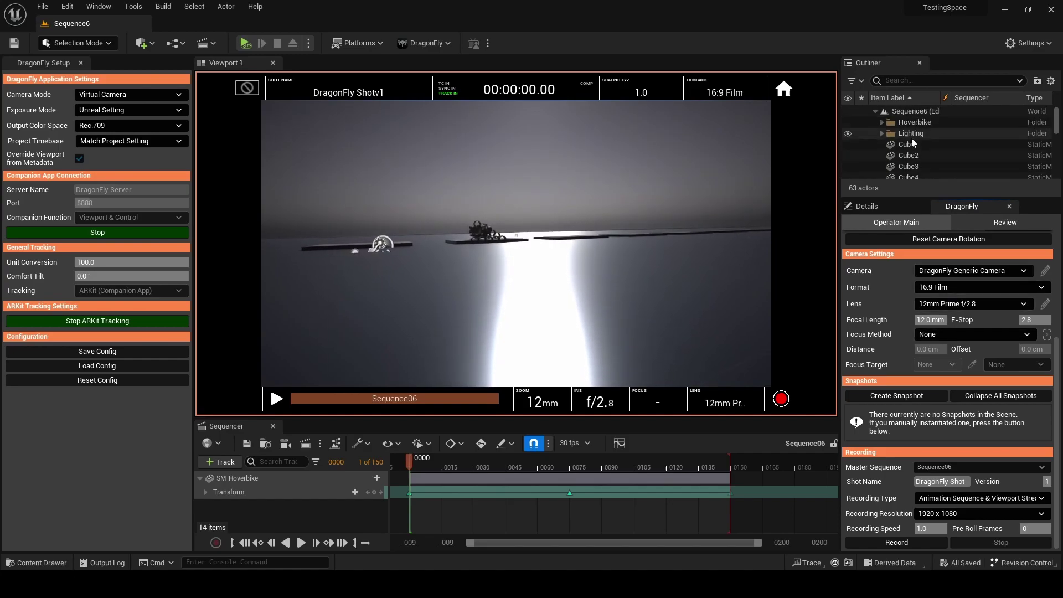
scroll(893, 158, down, 5)
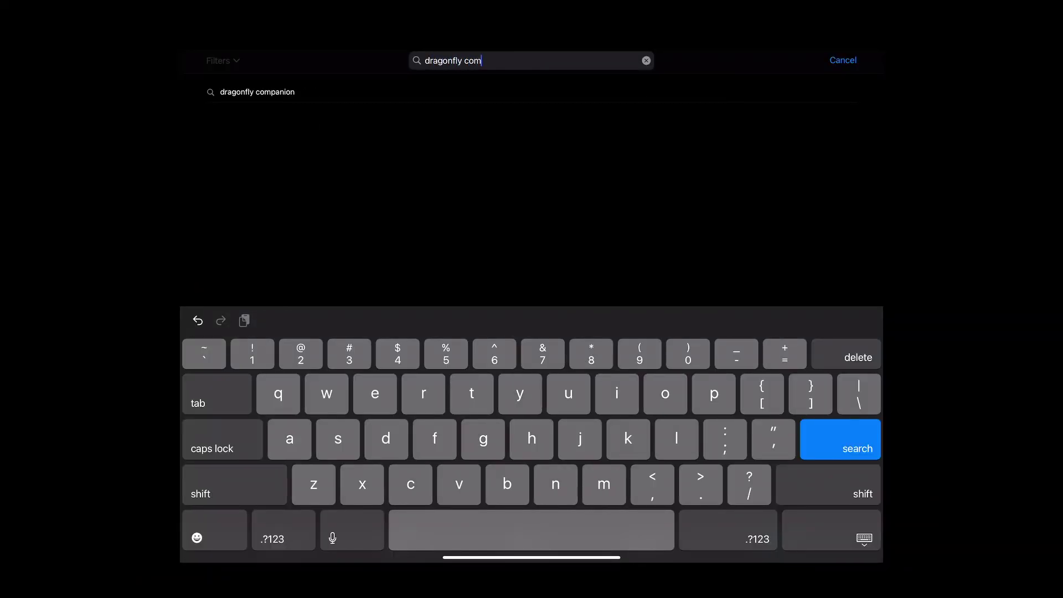
Open DragonFly Companion and place a joystick at lower left and a button at lower right.
click(257, 92)
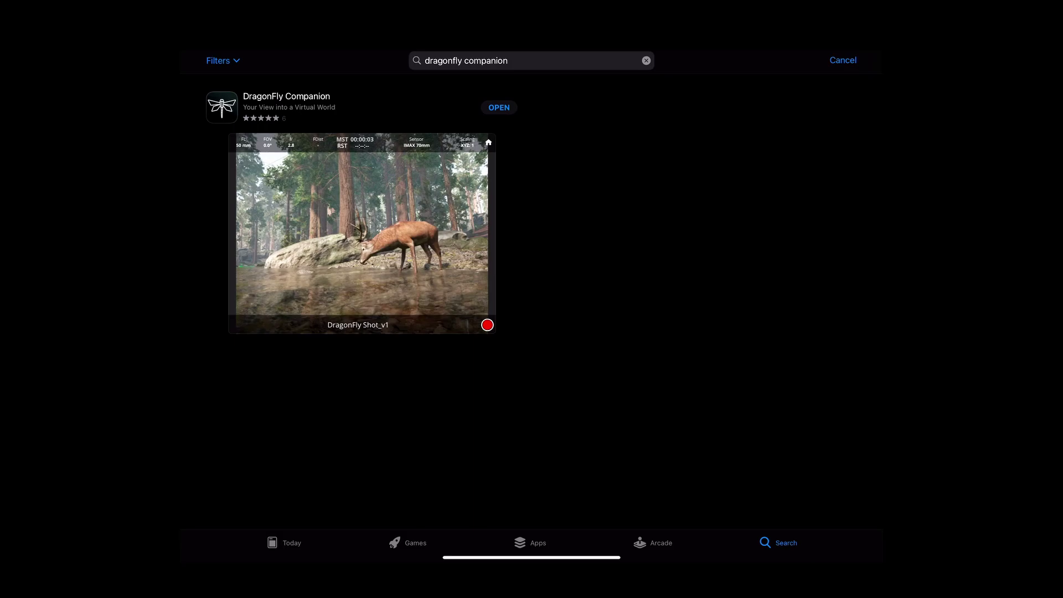
click(286, 105)
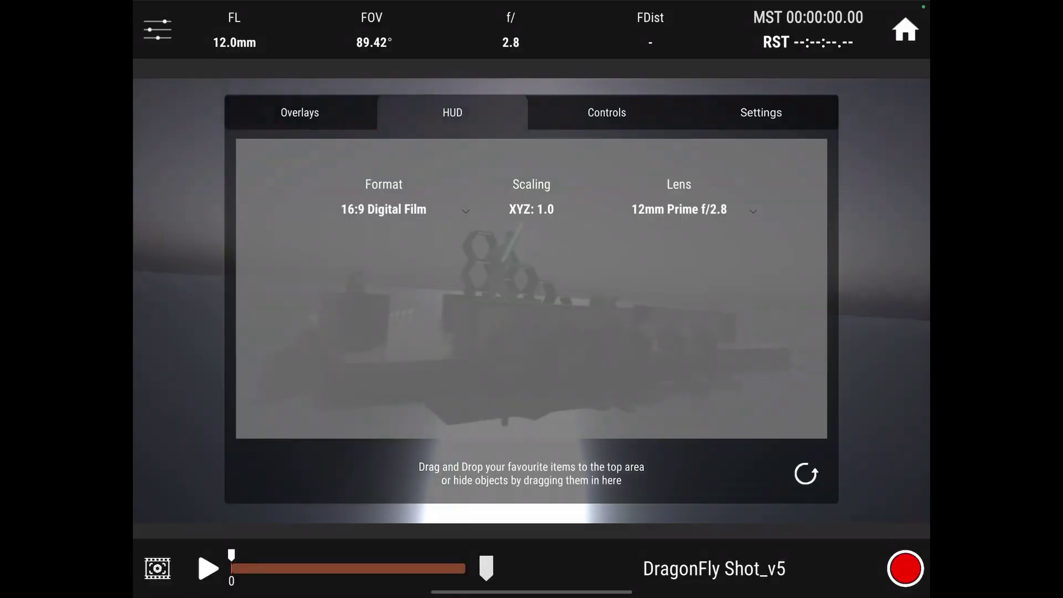
click(607, 113)
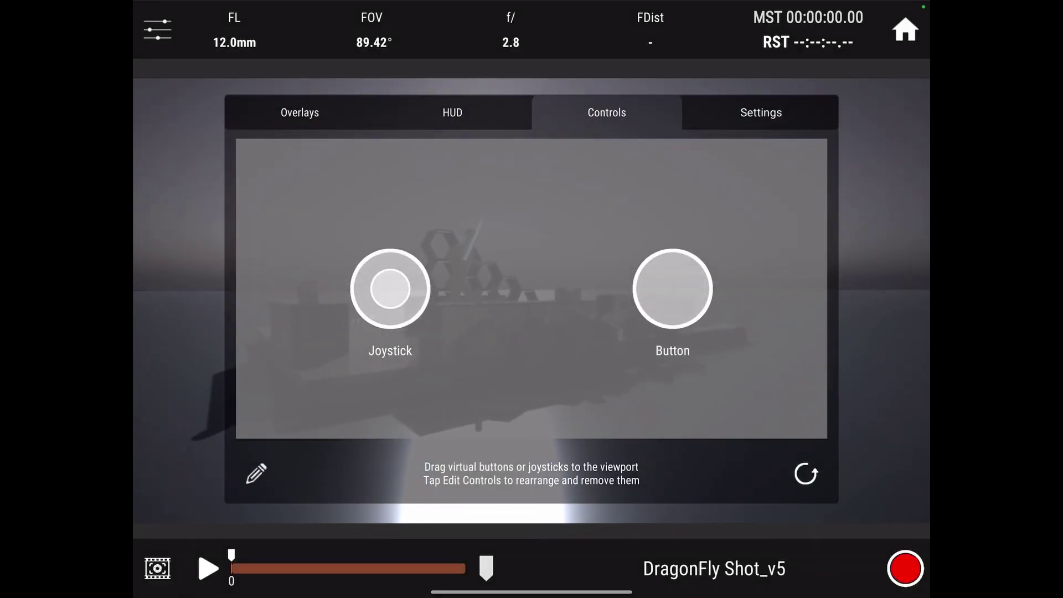
drag(390, 289, 190, 467)
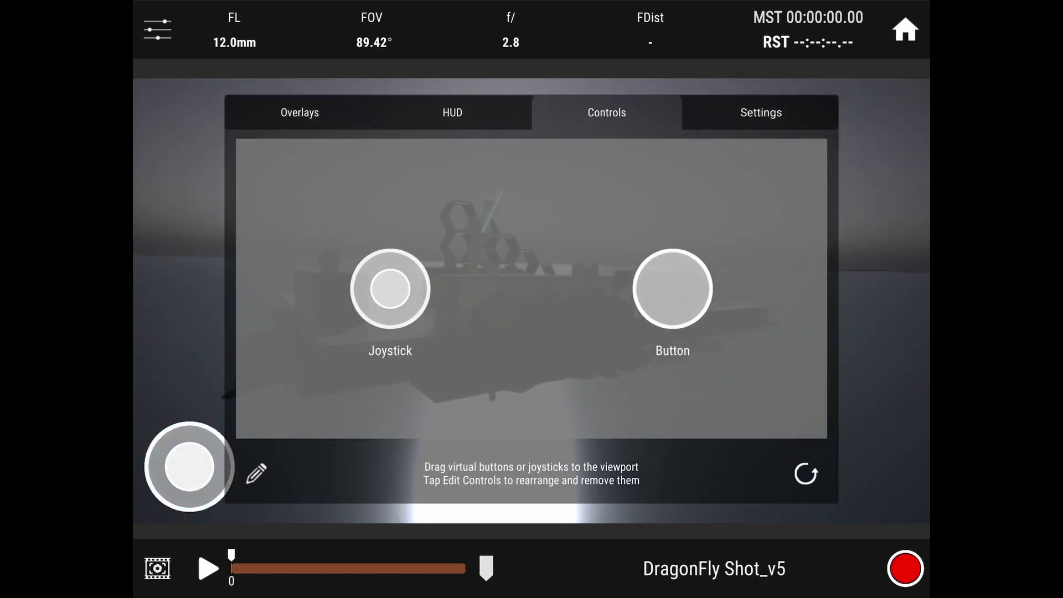
drag(673, 289, 876, 470)
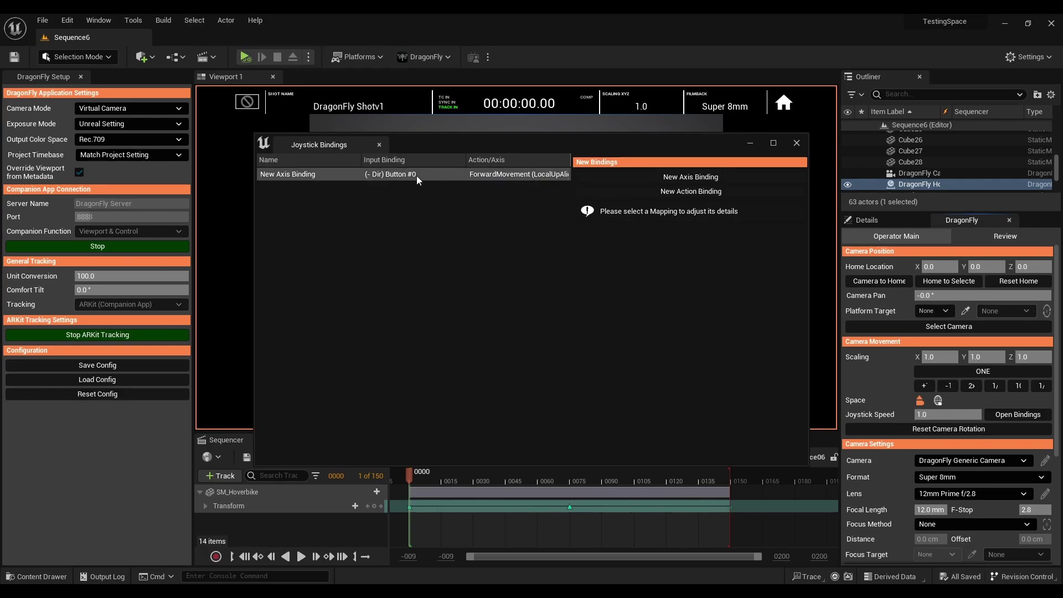
Check the new Forward Movement axis binding and push the iPad joystick to move the camera forward.
click(416, 176)
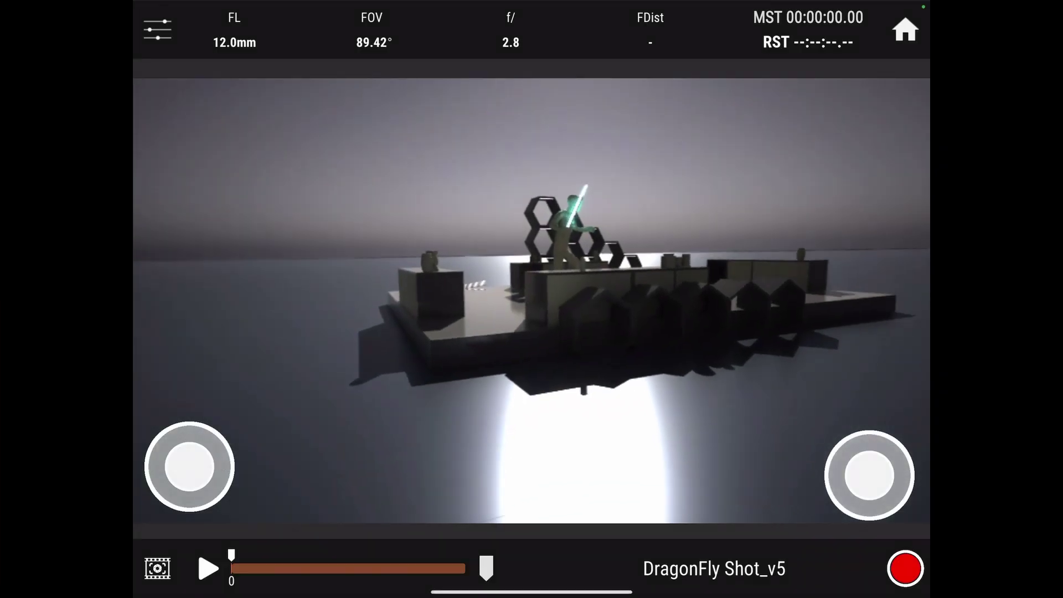
drag(189, 467, 183, 434)
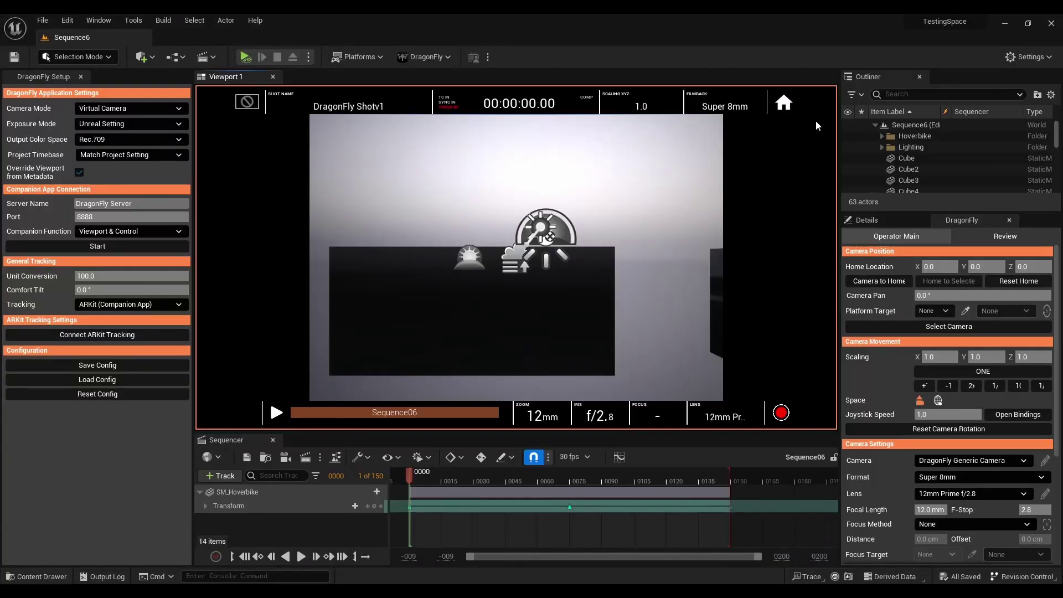
Pick the hoverbike with the Platform Target eyedropper and attach to its StaticMeshComponent0.
click(422, 57)
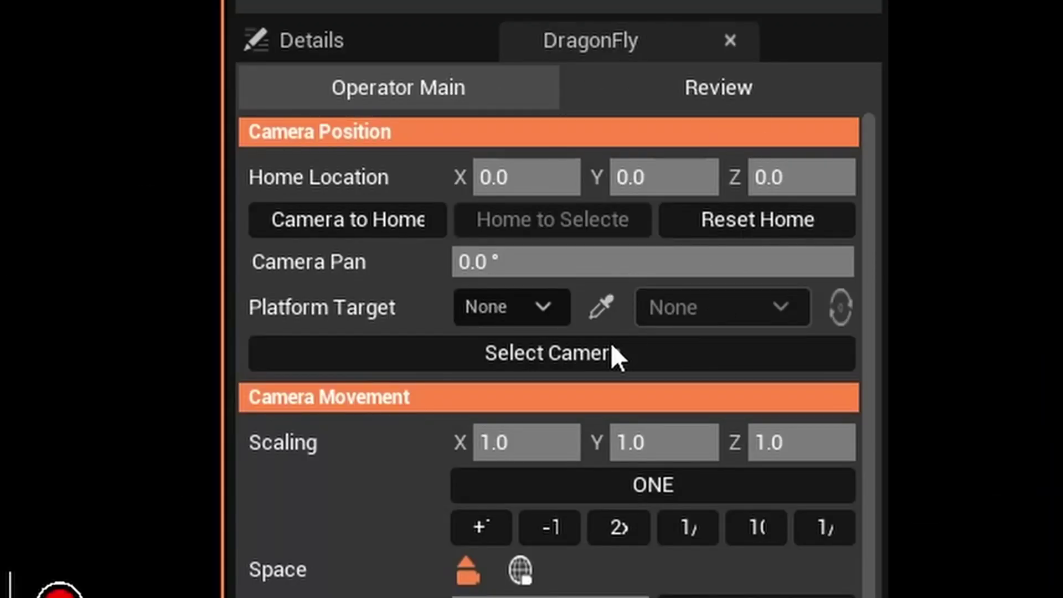
click(531, 308)
click(601, 306)
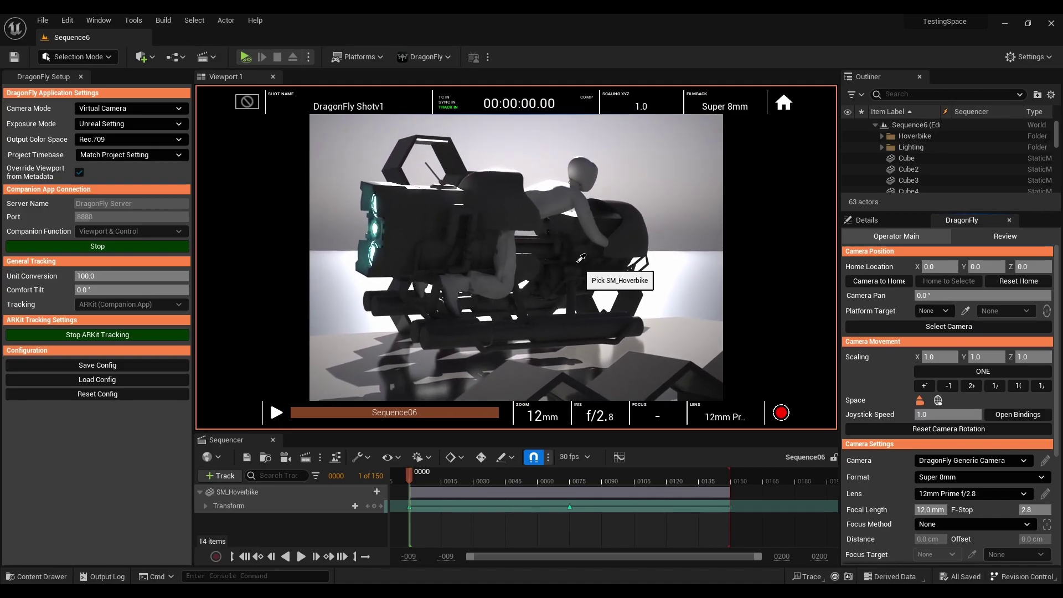
click(578, 260)
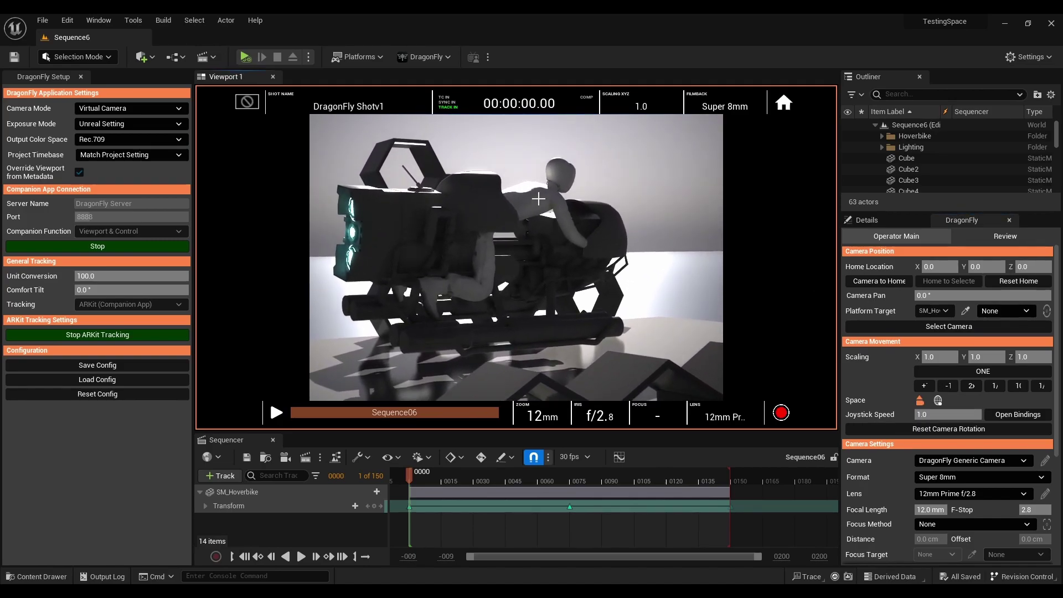
click(555, 260)
click(554, 260)
key(Escape)
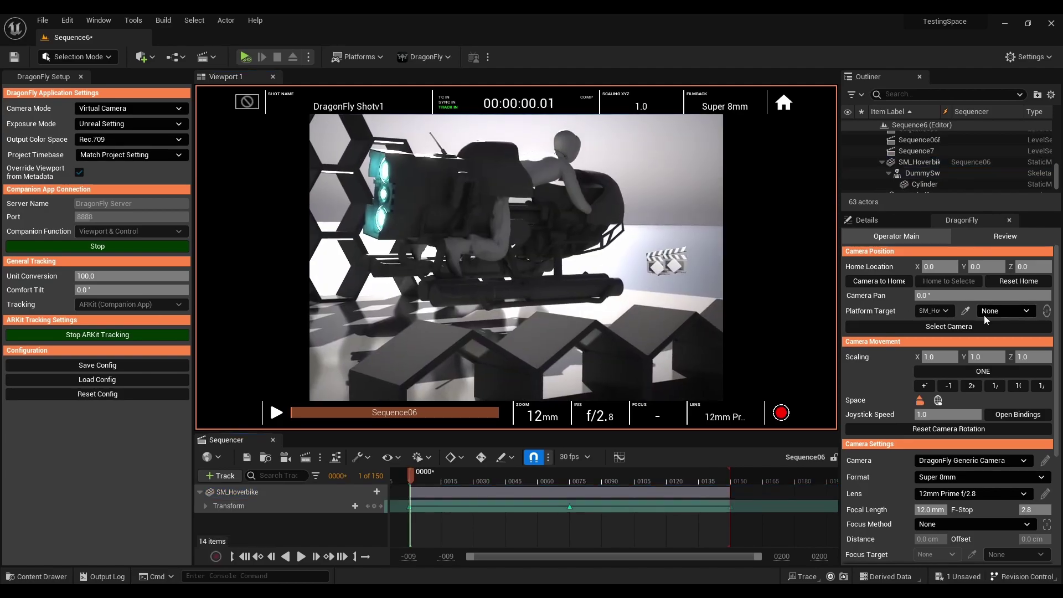
click(995, 313)
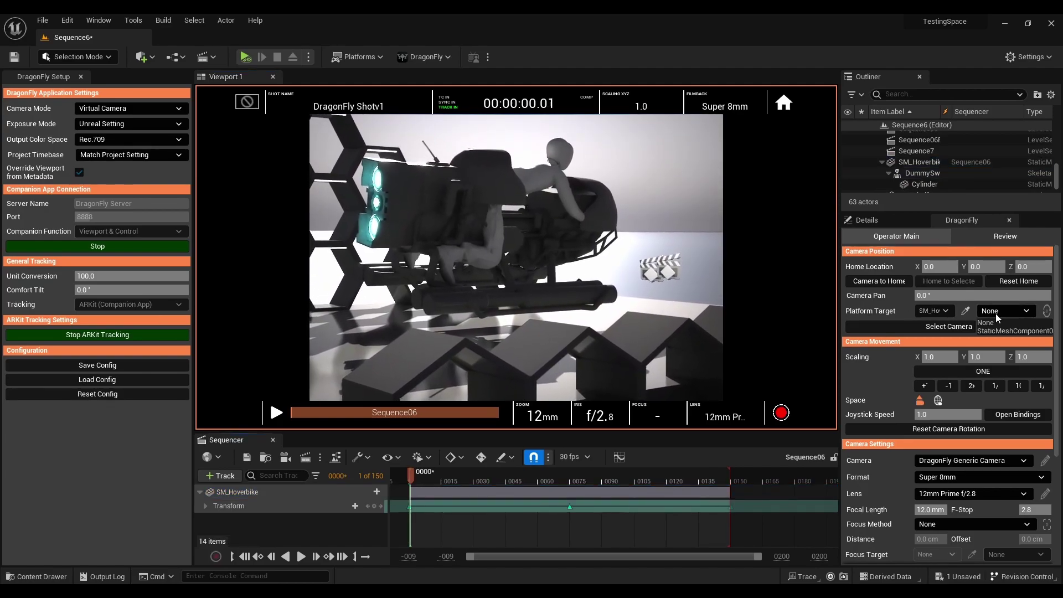
click(995, 330)
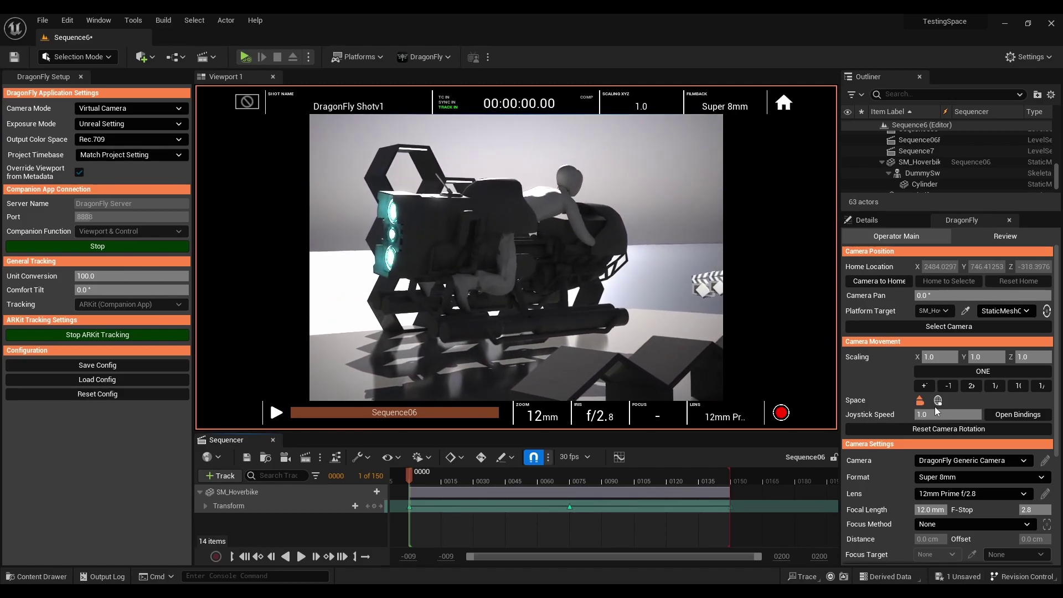
Play the sequence, then play back the recorded DragonFly Shot version 1 clip.
key(space)
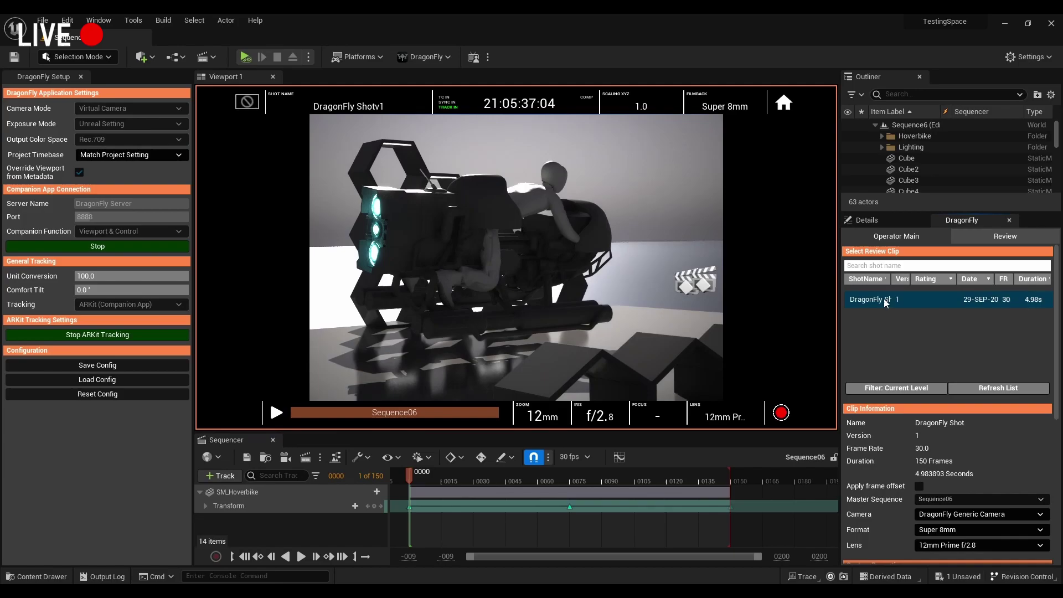
click(276, 413)
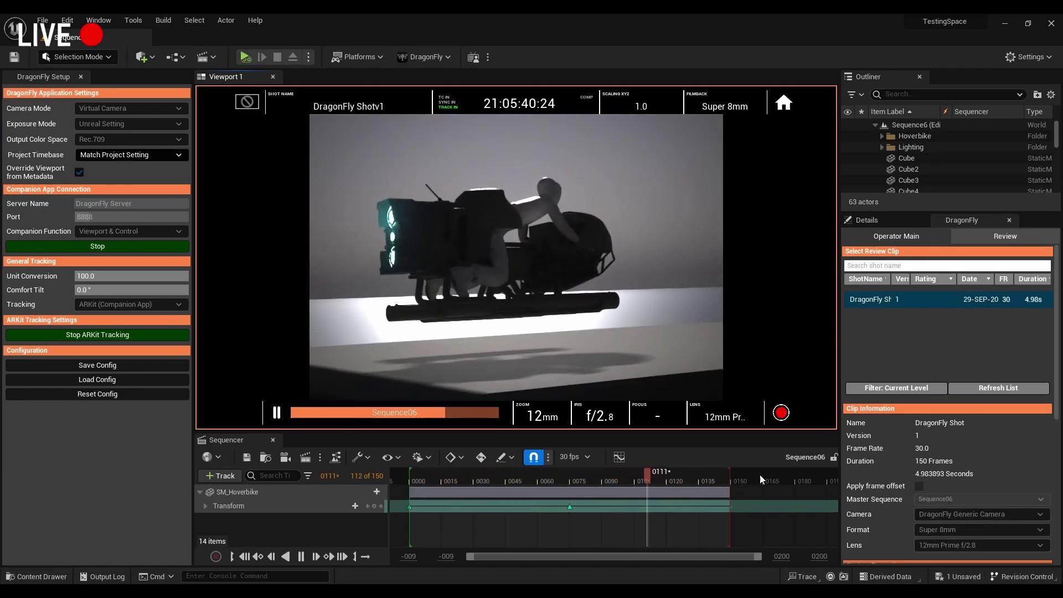
Add location smoothing and set rotation smoothing to 0.112, replaying the shot after each change.
scroll(889, 440, down, 3)
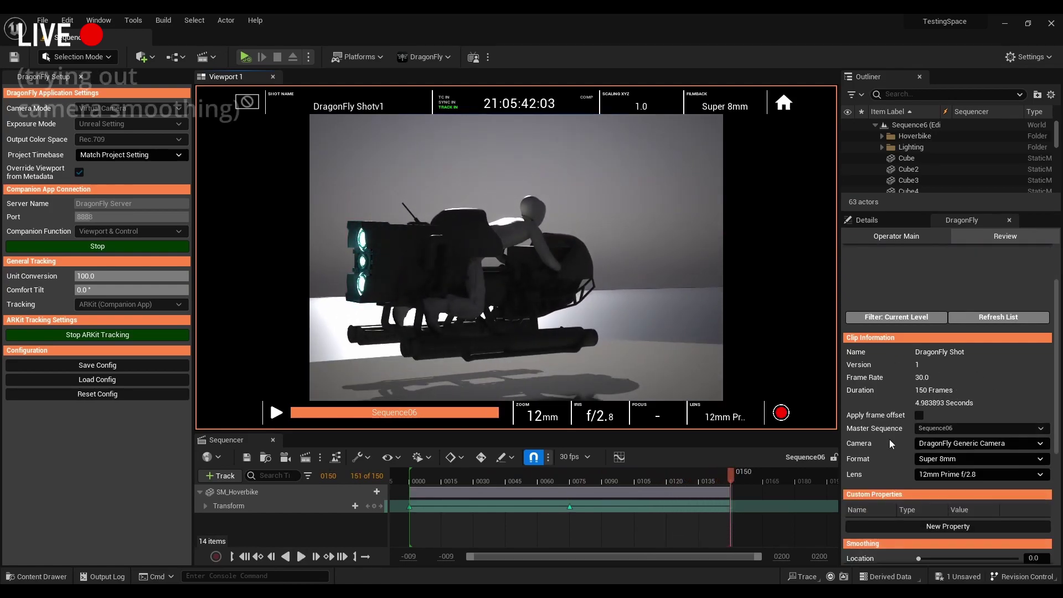
scroll(890, 439, down, 5)
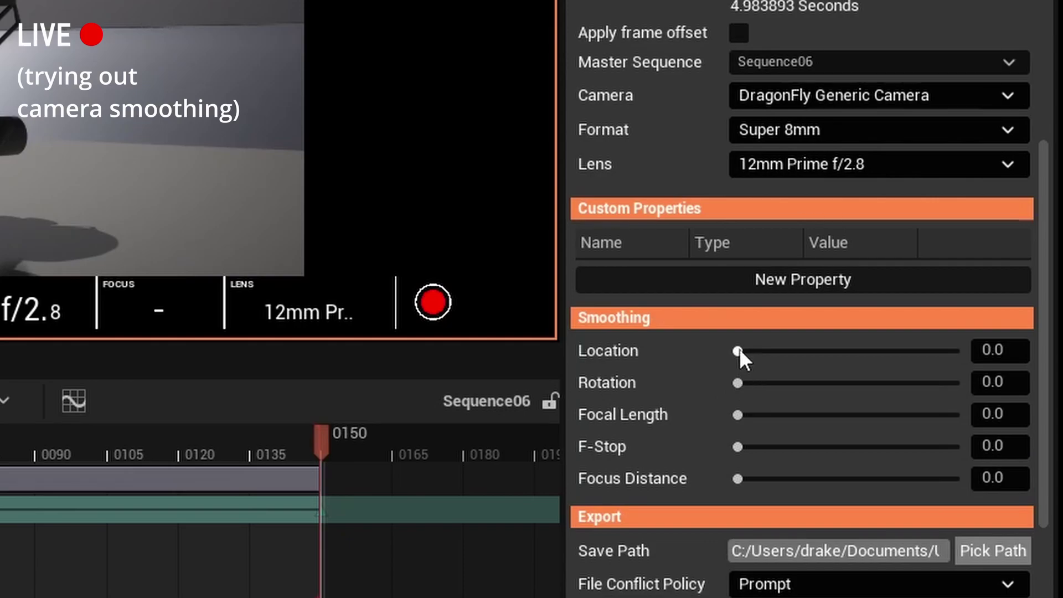
drag(739, 349, 748, 351)
click(1014, 350)
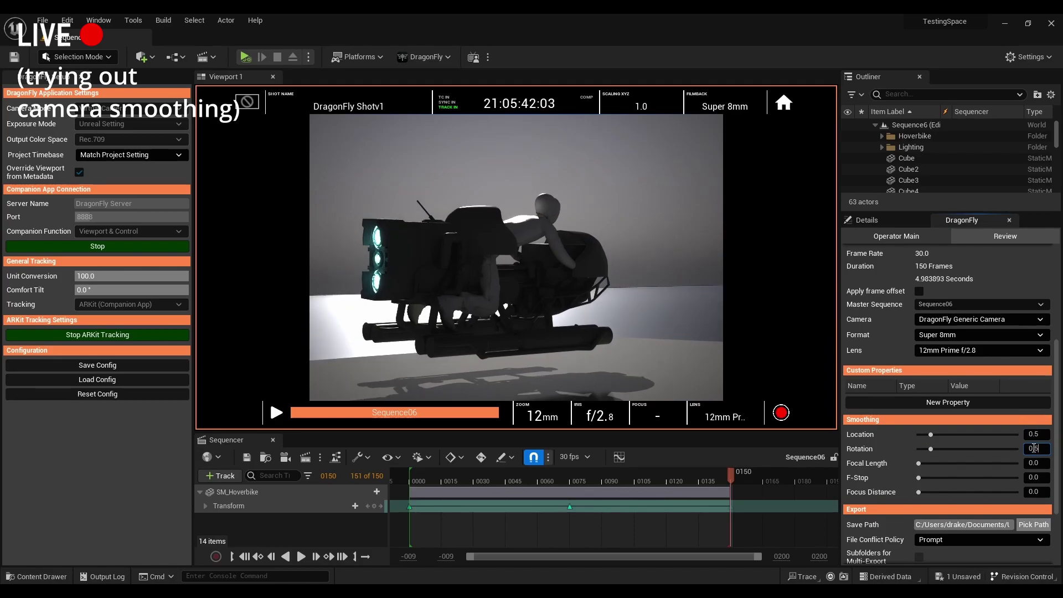
click(276, 413)
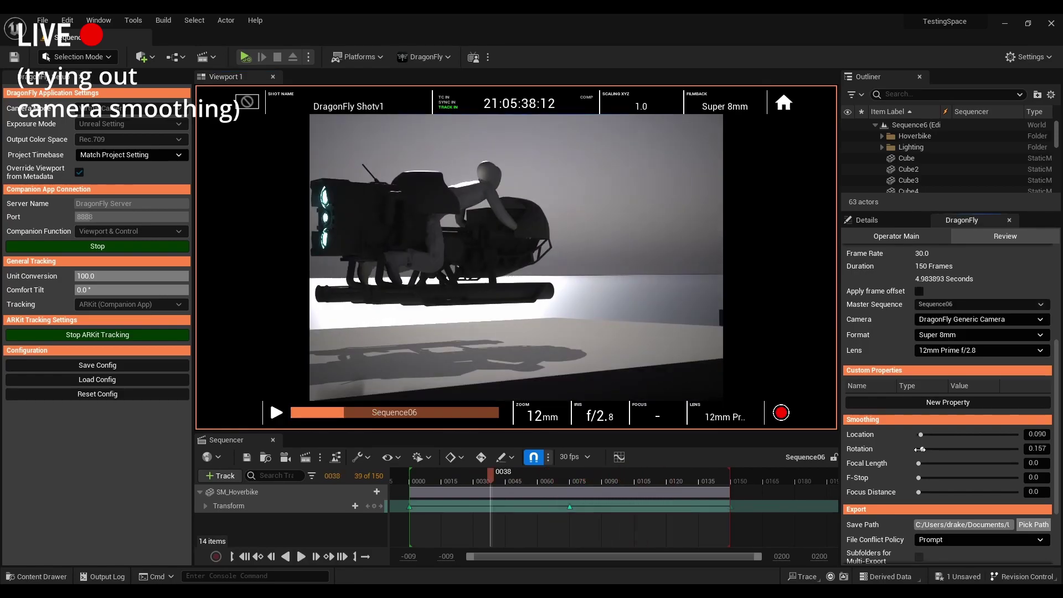
drag(923, 449, 921, 448)
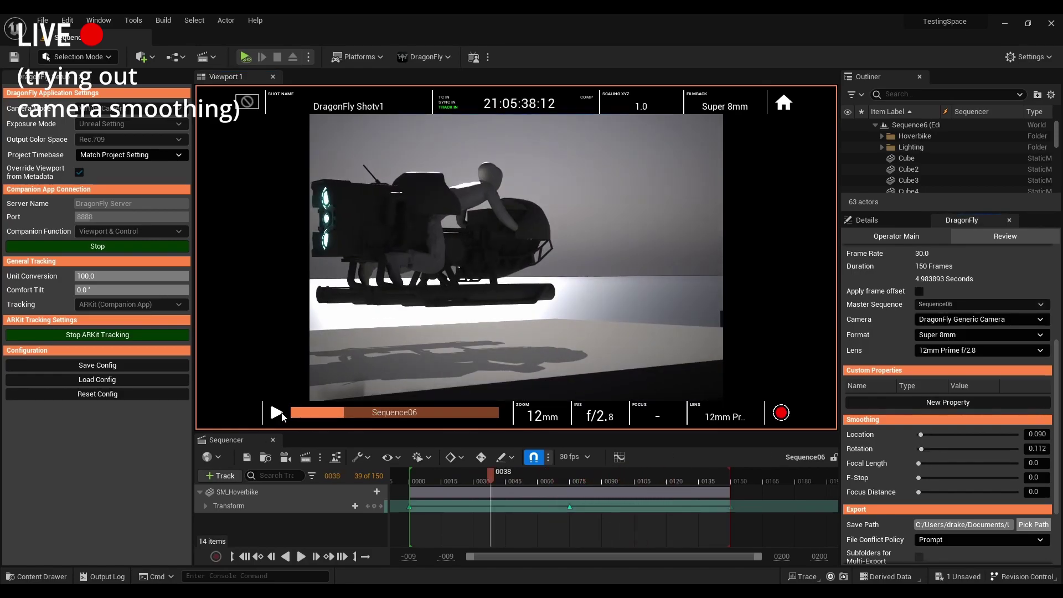
click(279, 414)
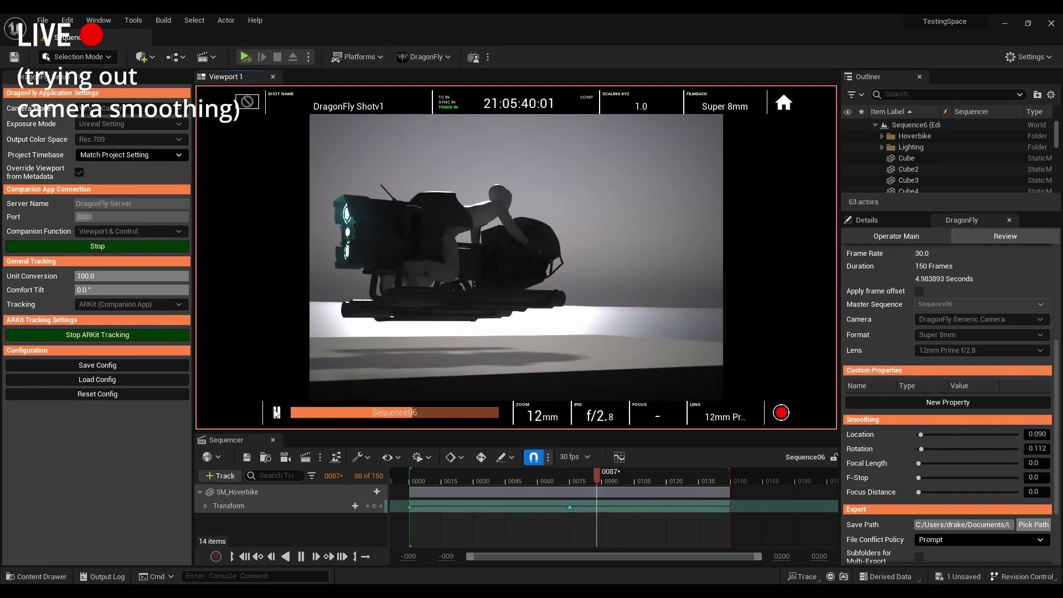
Switch to the Operator Main controls, then return to the Review list of recorded takes.
scroll(932, 275, up, 5)
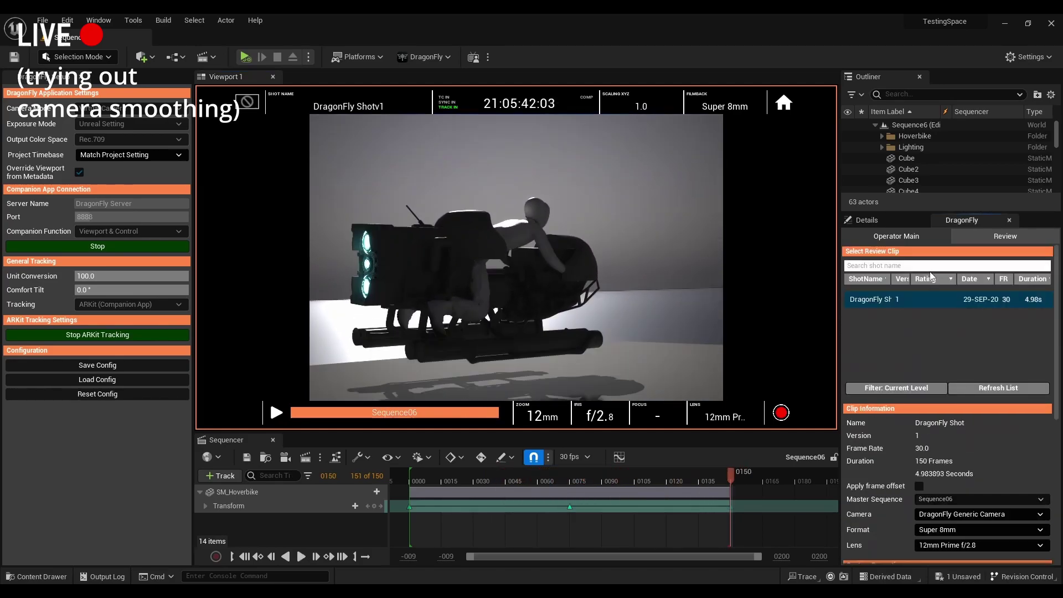
click(902, 235)
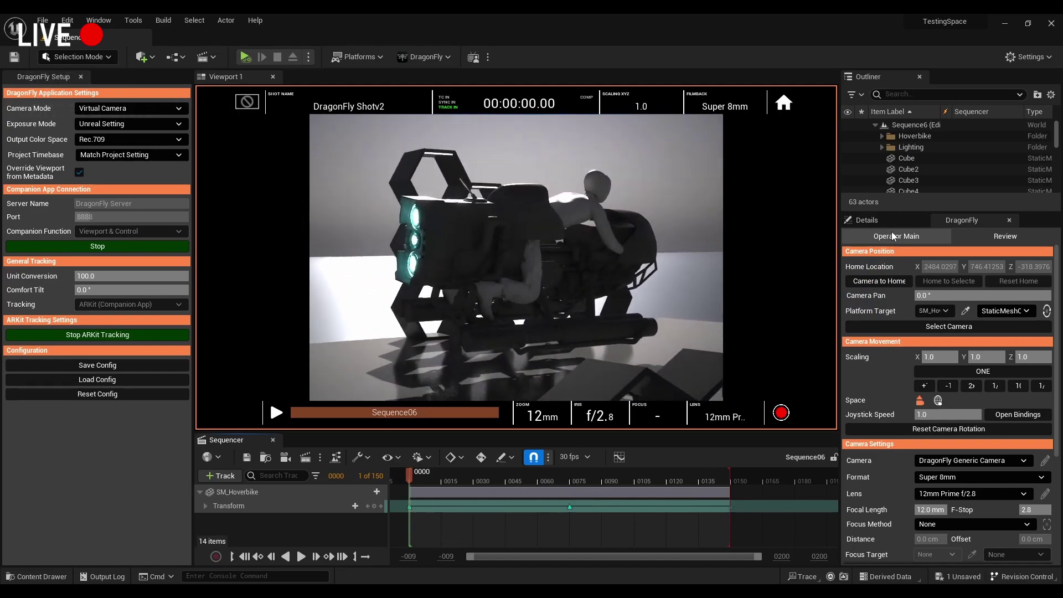
click(988, 235)
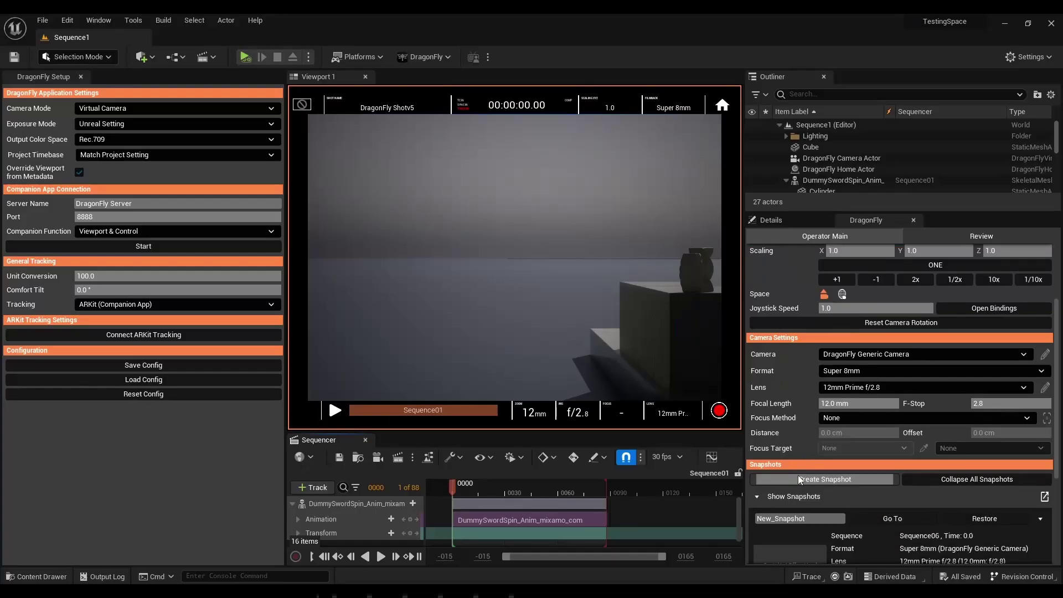
scroll(798, 477, down, 1)
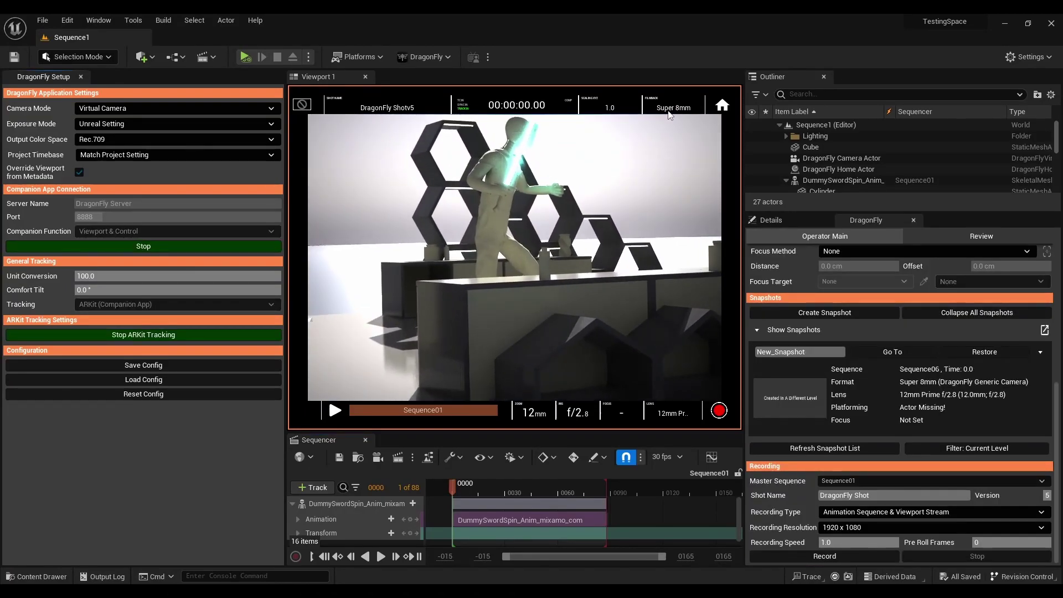
Change the DragonFly filmback from Super 8mm to 16:9 Digital Film.
click(672, 107)
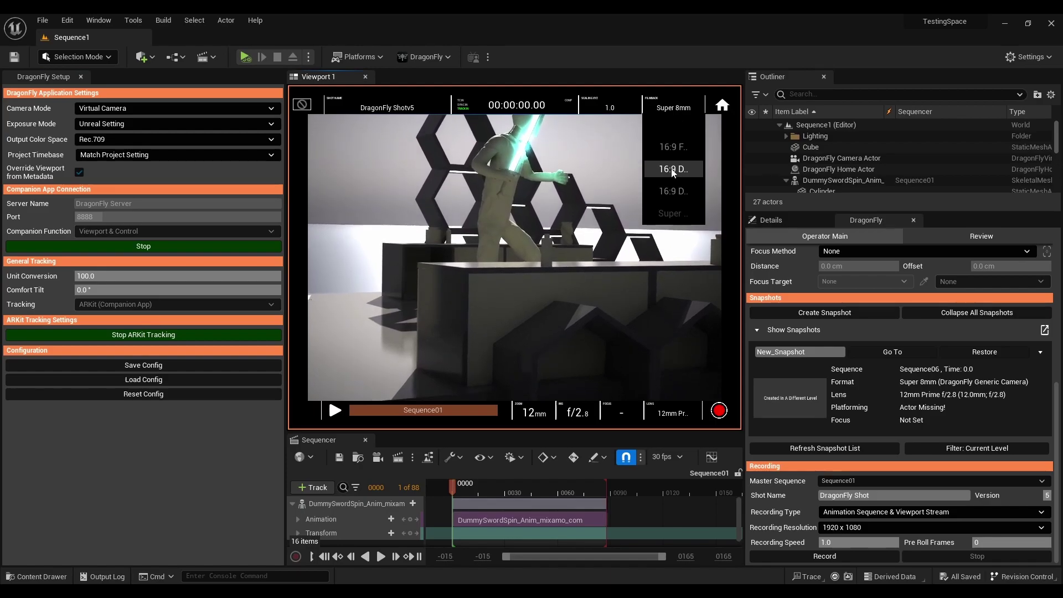
click(674, 172)
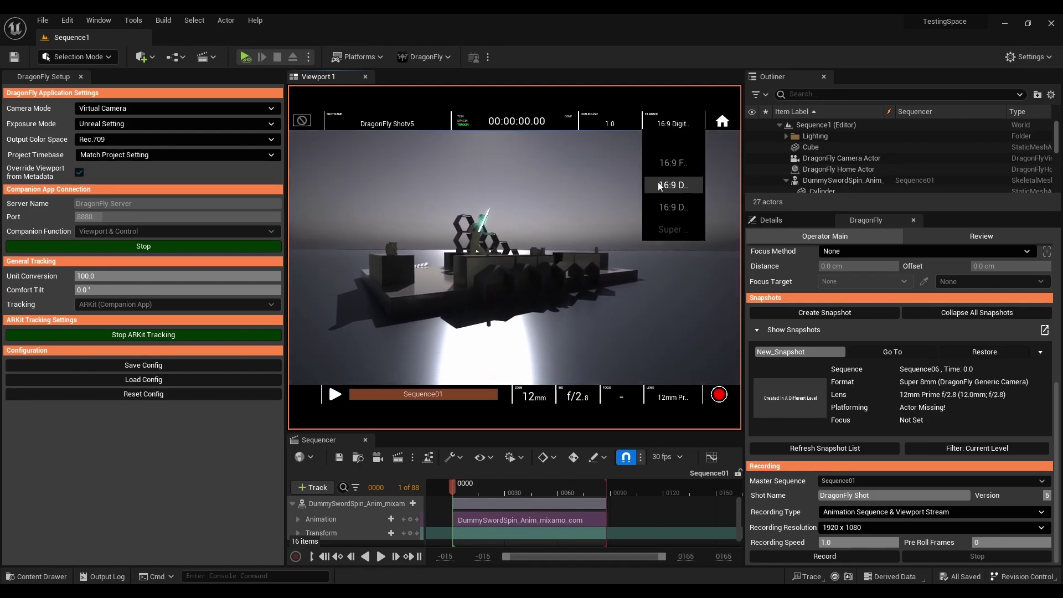
click(659, 185)
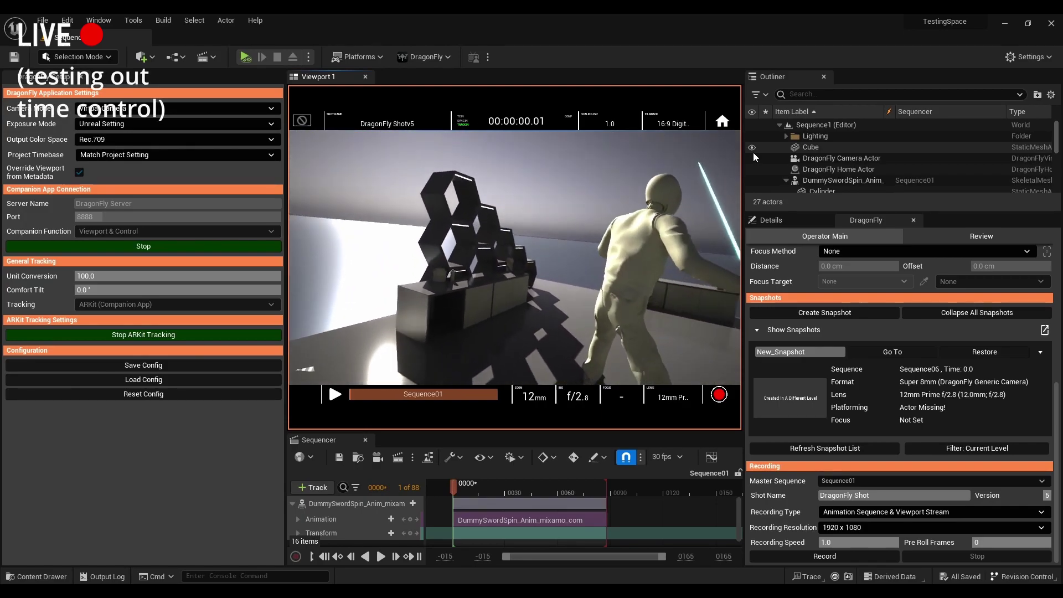
Enter 2.0 as the DragonFly Recording Speed and play Sequence01 back in the viewport.
click(837, 542)
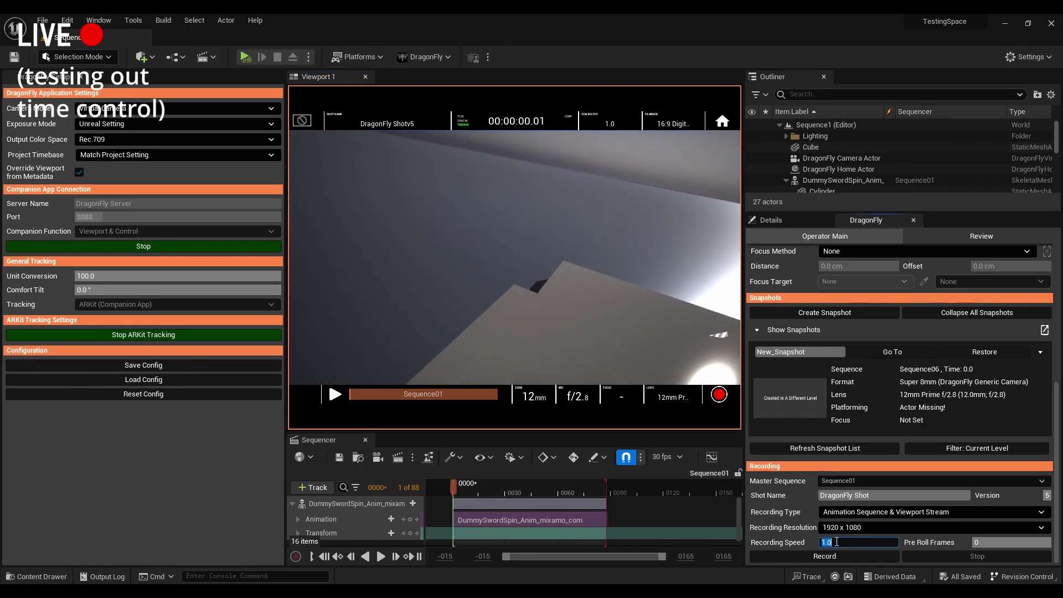
text(0.5)
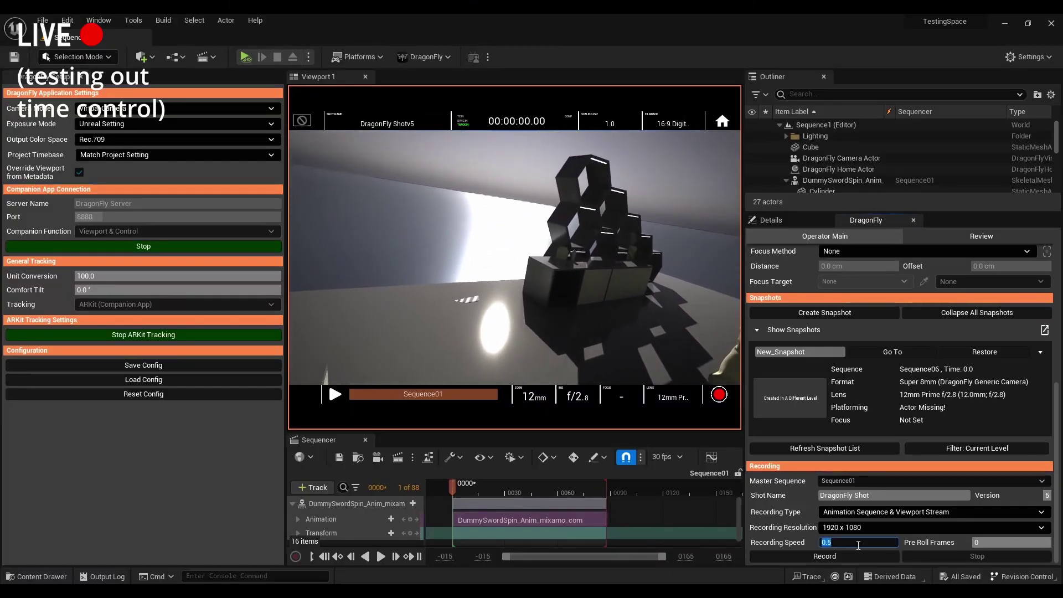
text(2.0)
click(335, 394)
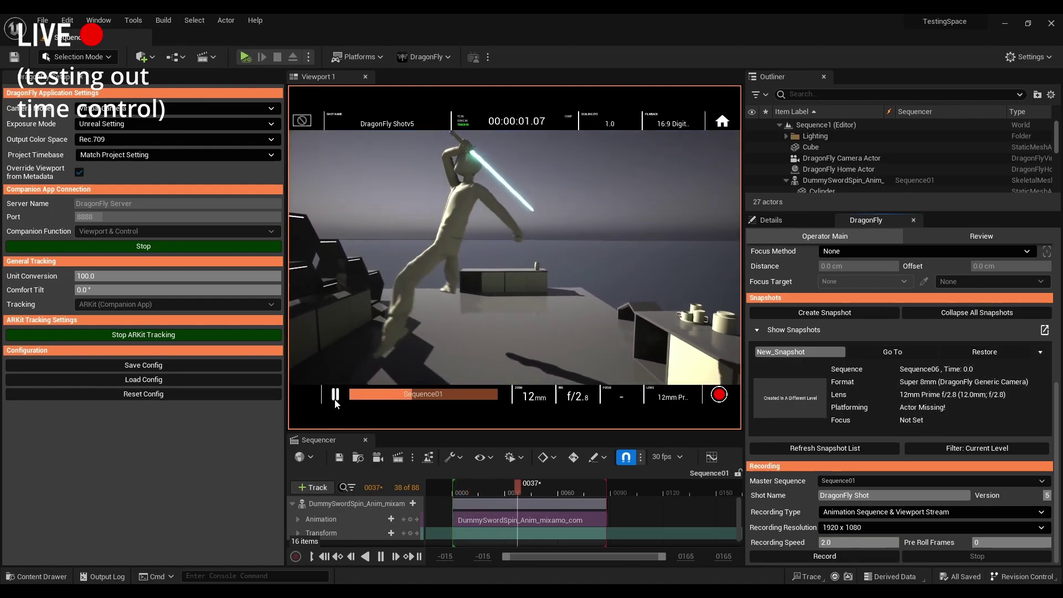
Record a new DragonFly camera take of Sequence01, saved as Shot version 6 (88 frames).
click(825, 556)
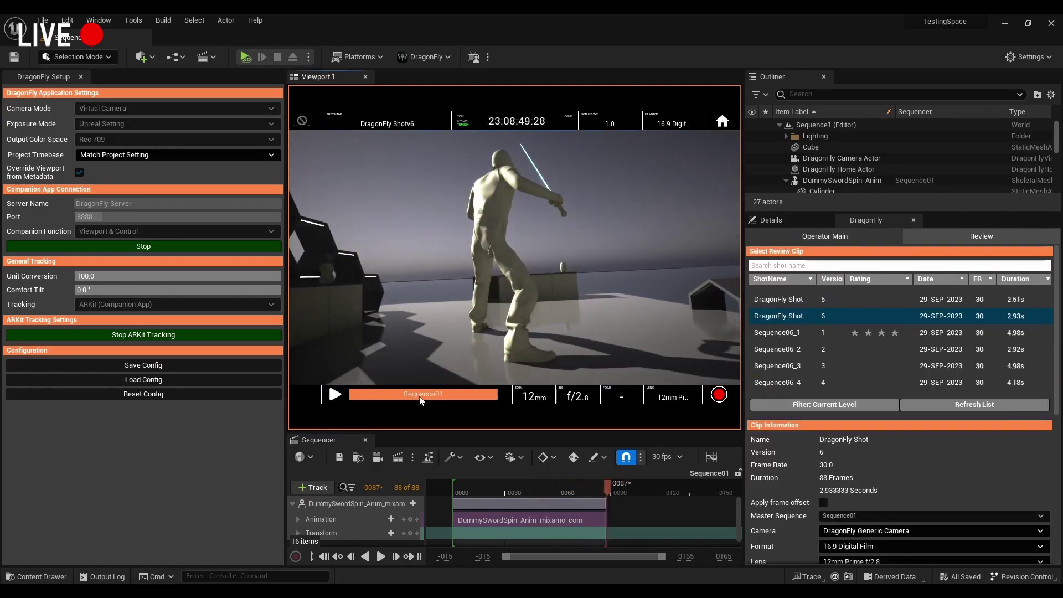
Load DragonFly Shot version 9, set Location and Rotation smoothing to 0.5, and play it back.
click(335, 394)
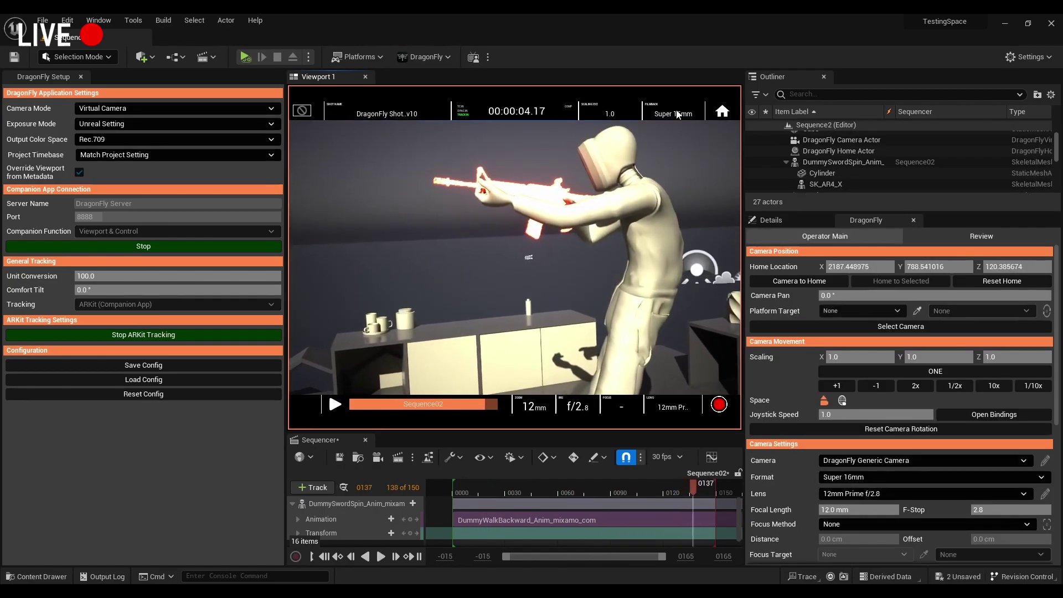
click(981, 236)
click(784, 313)
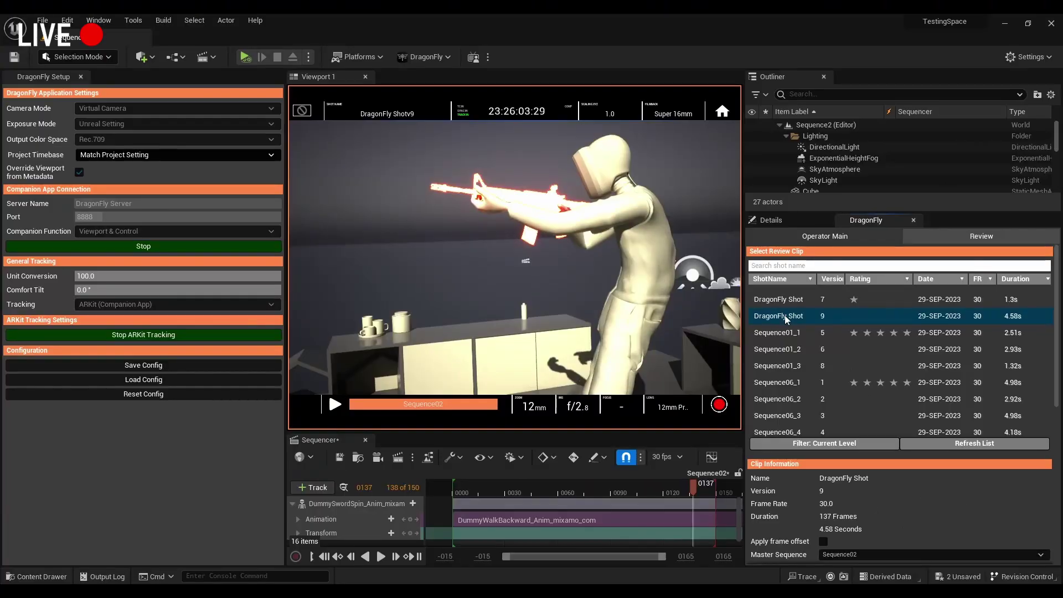
scroll(789, 487, down, 8)
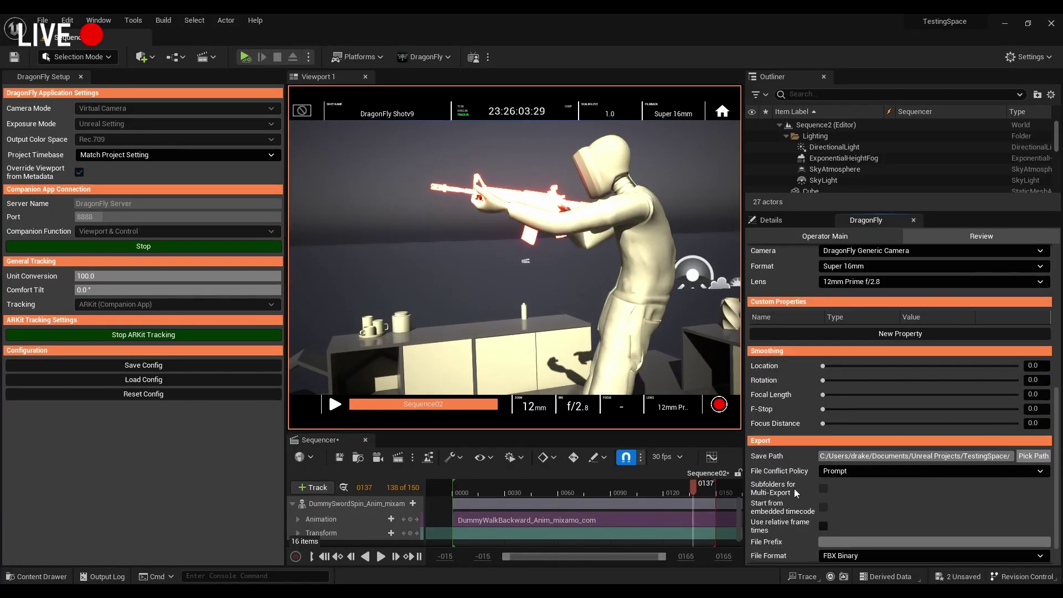
click(1035, 489)
text(0.5)
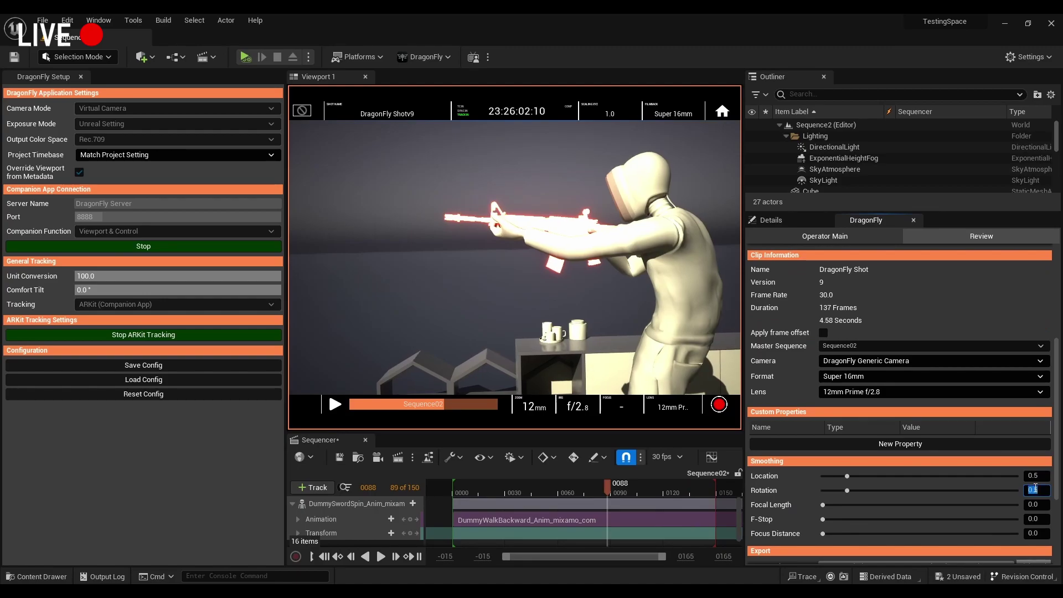
click(339, 409)
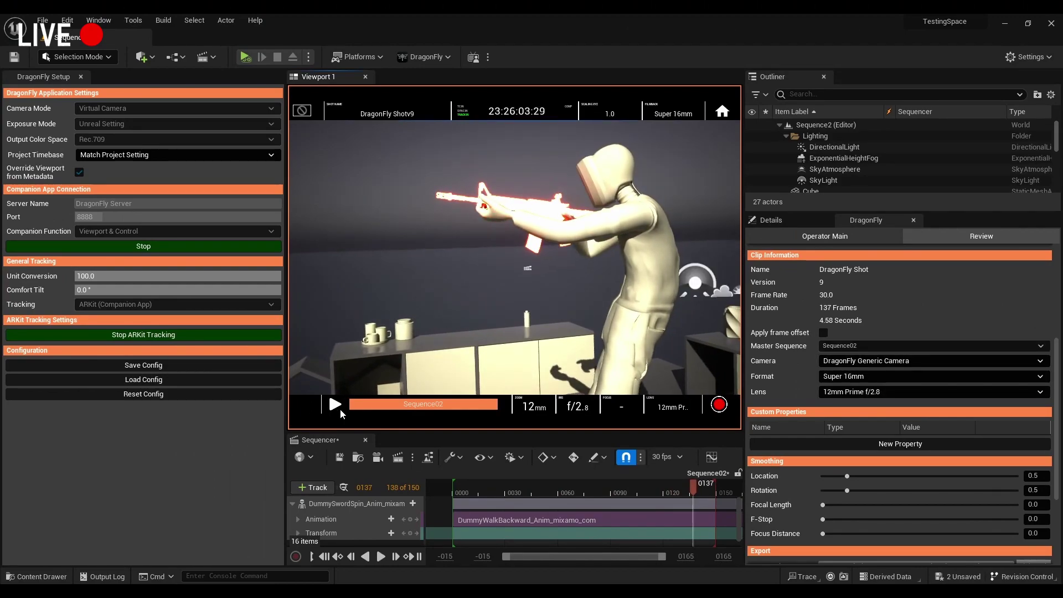
Play back the recorded Sequence05 take in the viewport.
click(336, 405)
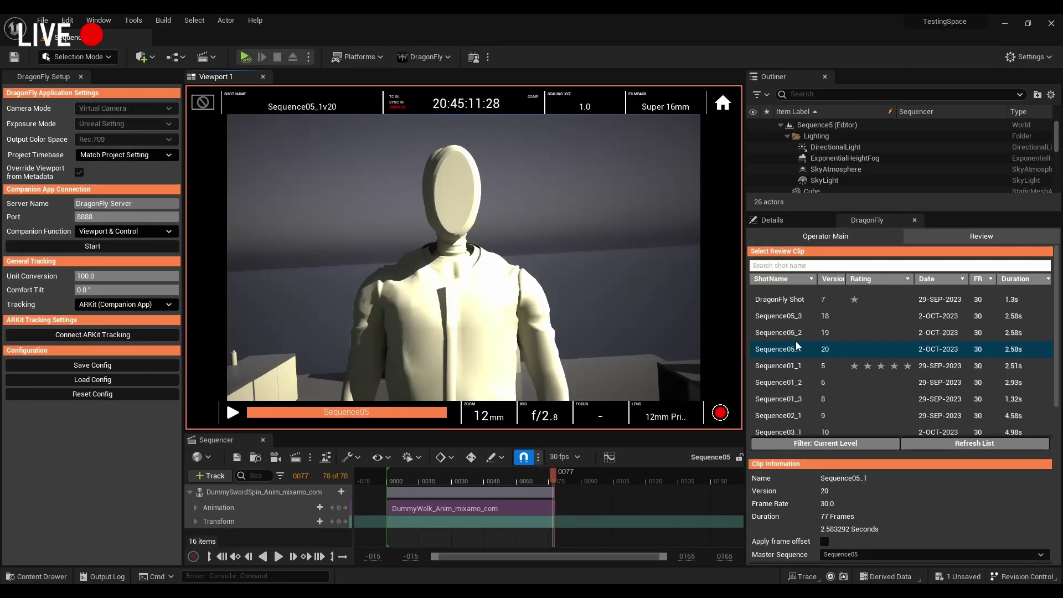
Review the Sequence05_2 and Sequence05_1 takes, playing Sequence05_2 in the viewport.
click(794, 332)
click(233, 413)
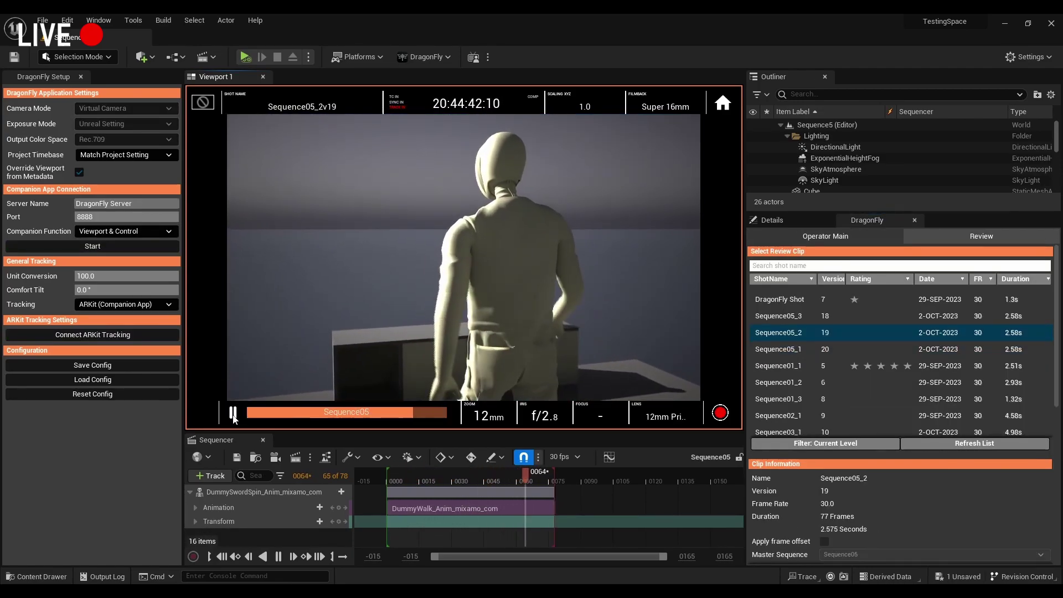
click(803, 349)
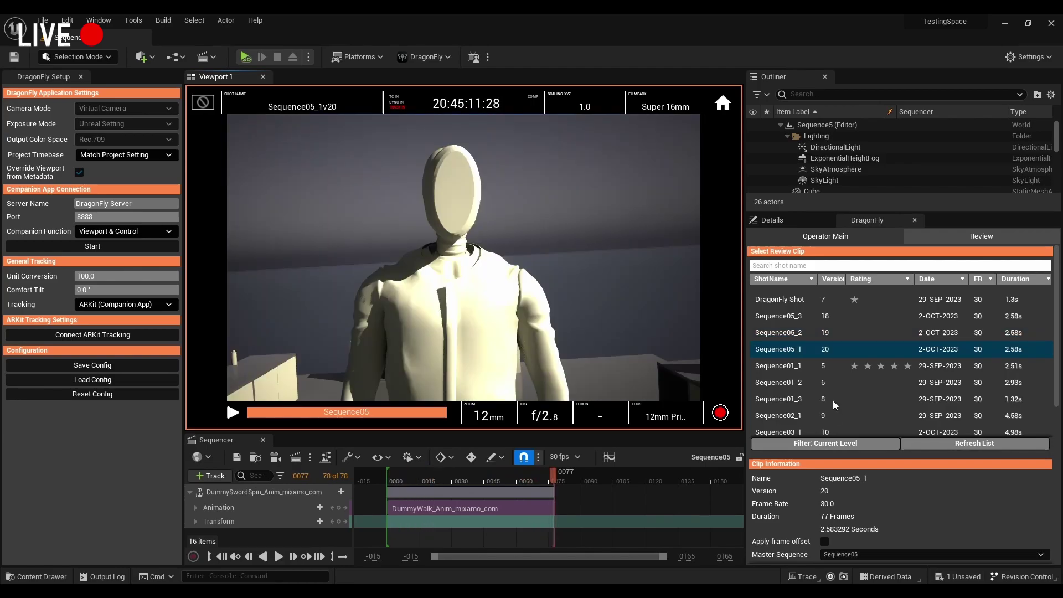
scroll(832, 400, down, 3)
scroll(832, 400, down, 2)
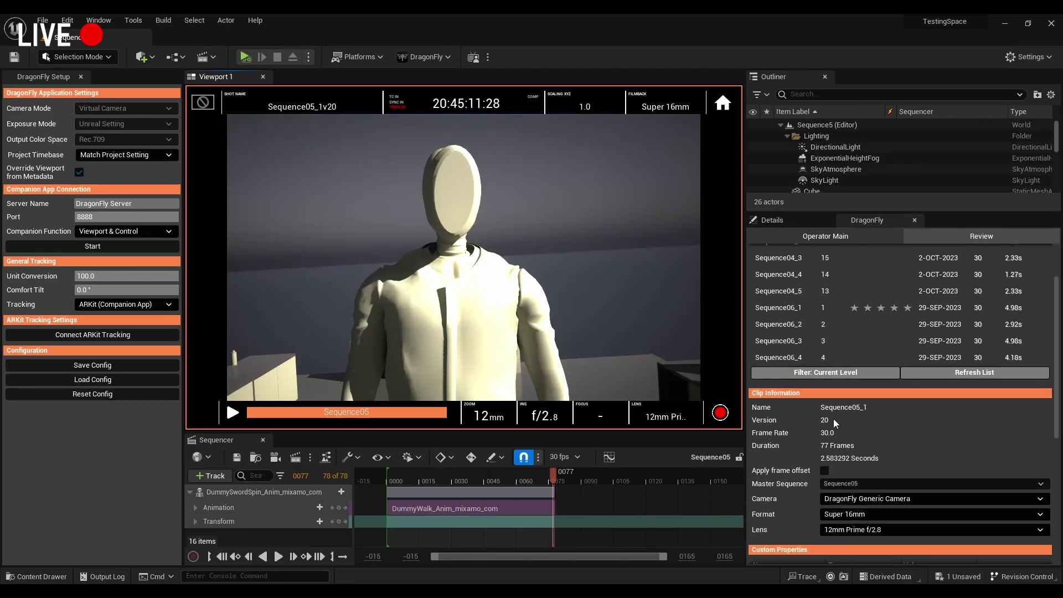
scroll(797, 446, down, 8)
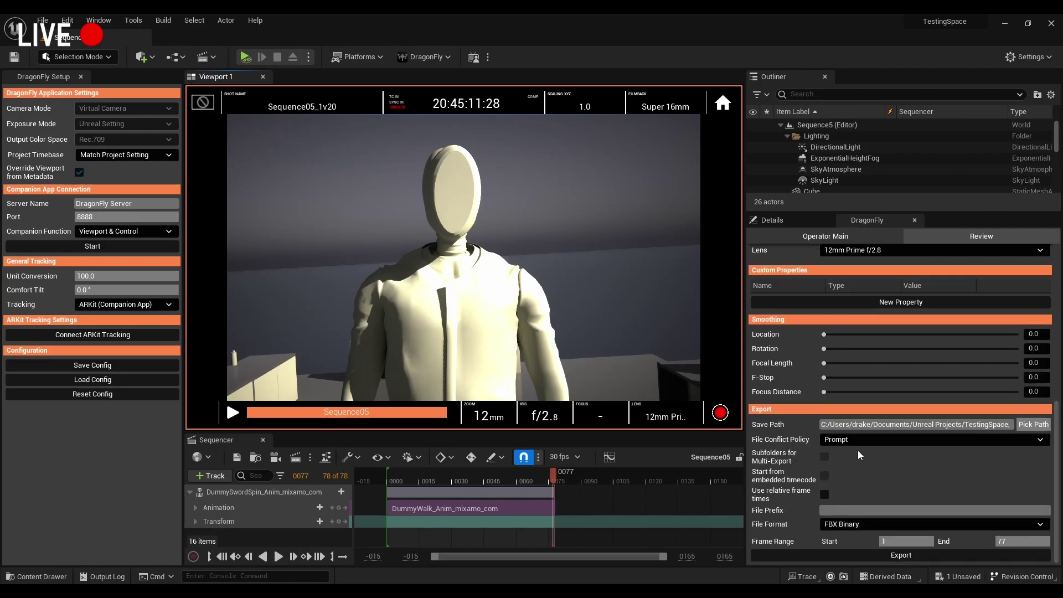
scroll(802, 463, up, 8)
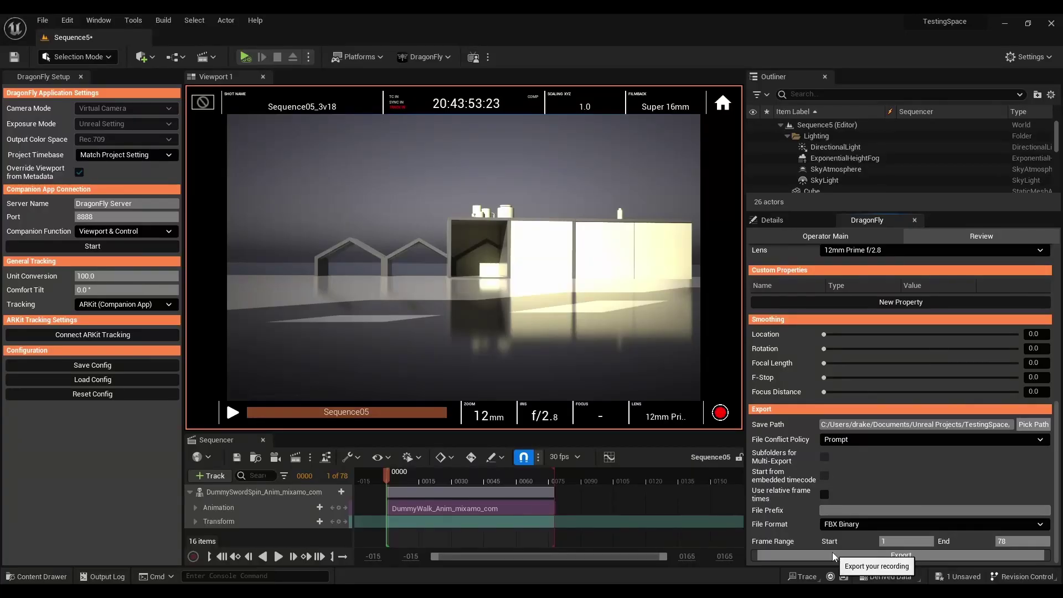
scroll(796, 517, up, 6)
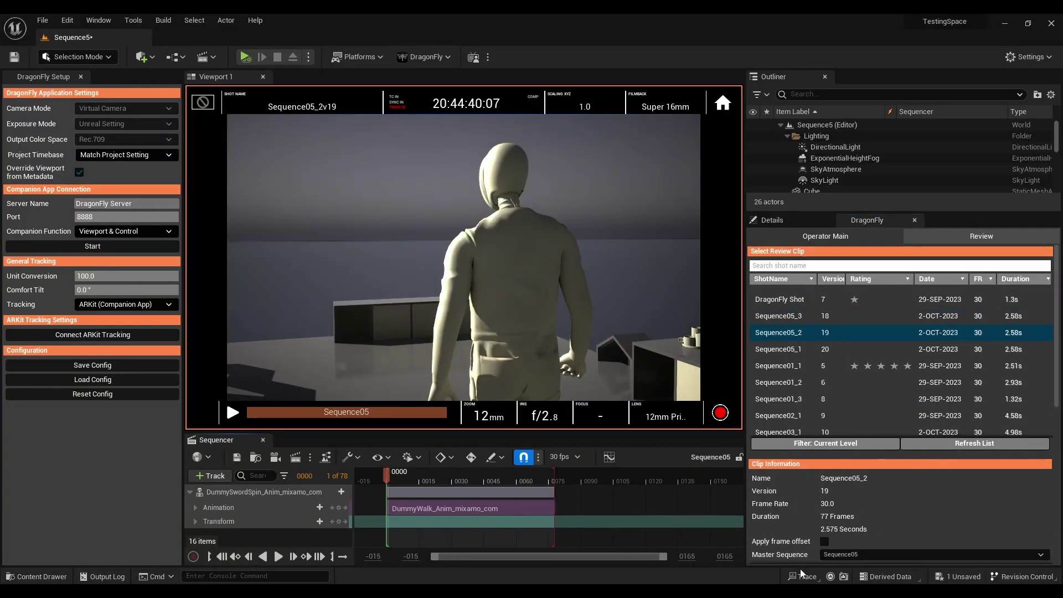
scroll(890, 502, down, 8)
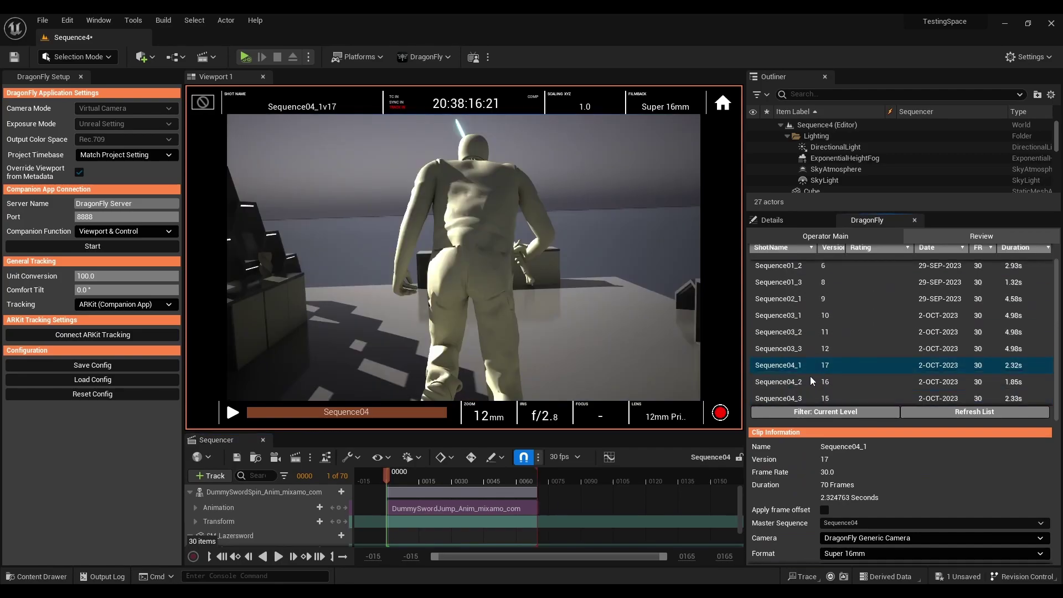
Step through the Sequence04 takes in the review list, ending on Sequence04_4.
click(812, 380)
scroll(780, 443, down, 5)
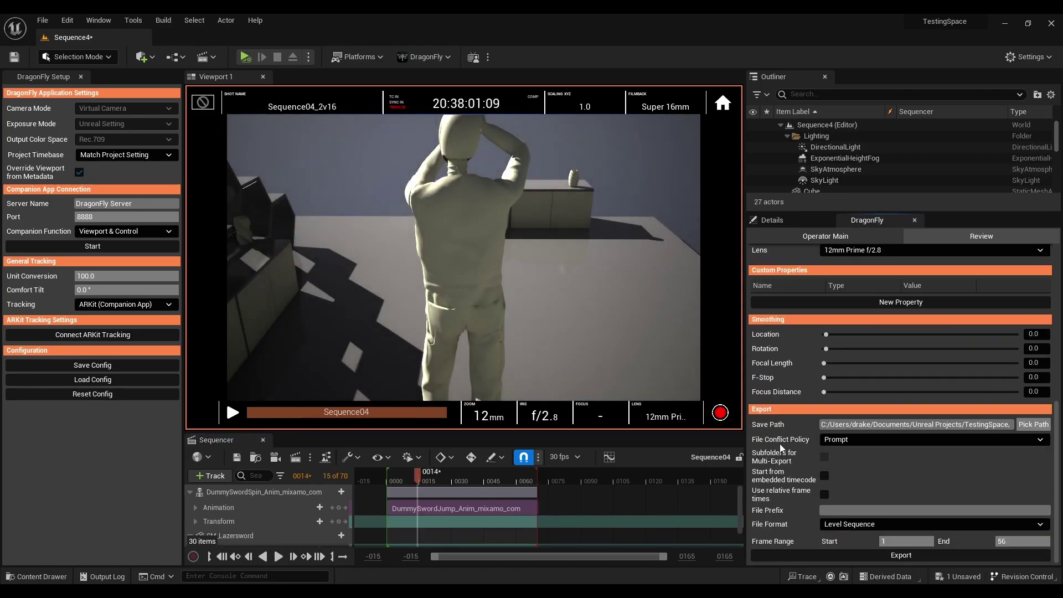
scroll(792, 387, up, 5)
click(806, 324)
scroll(803, 399, down, 5)
scroll(799, 467, up, 5)
click(786, 345)
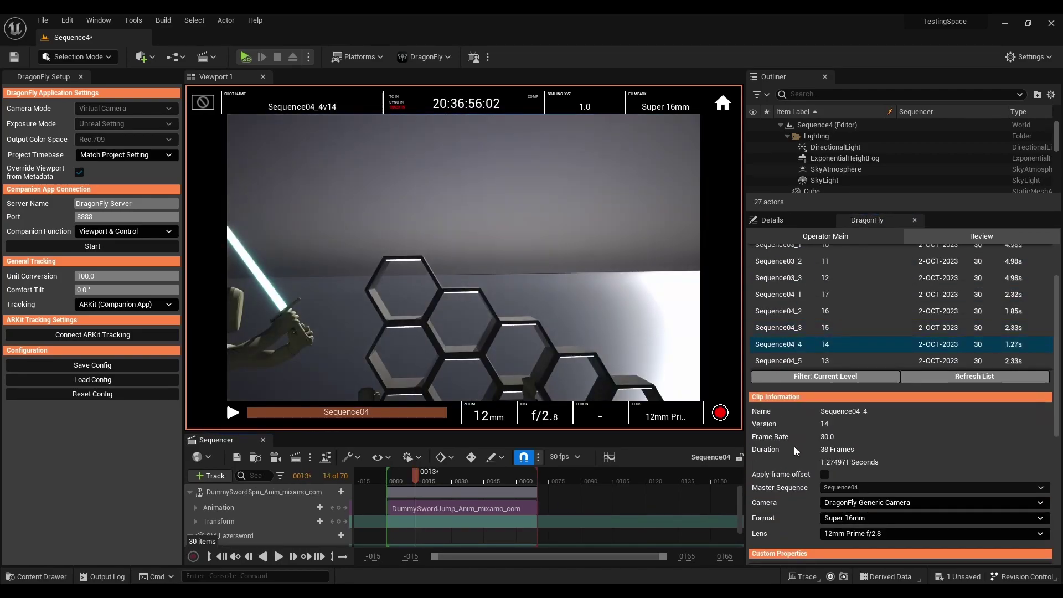
scroll(794, 447, down, 5)
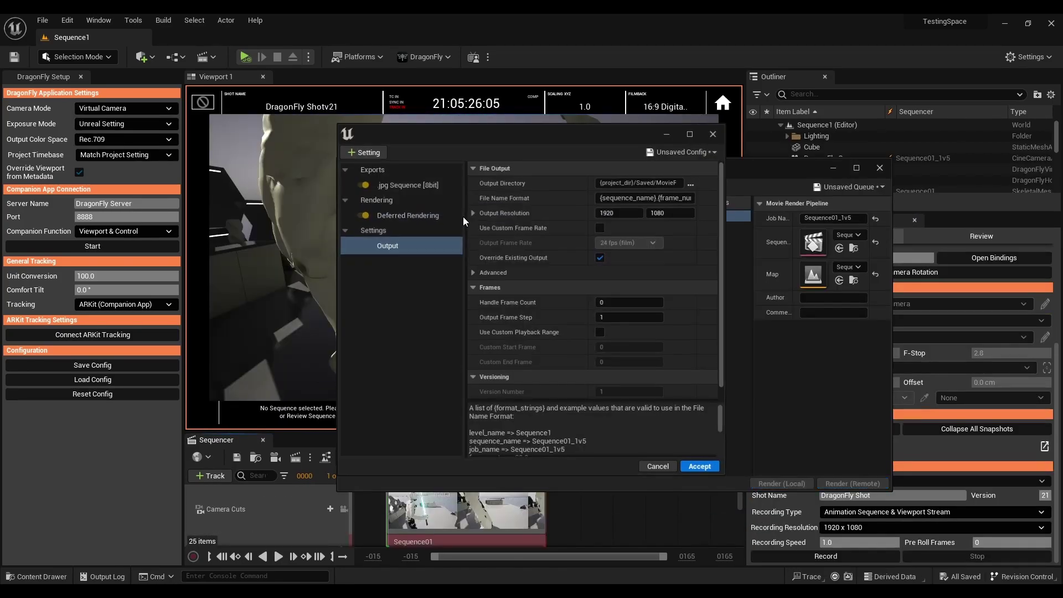
Add an Anti-aliasing setting to the Sequence01_1v5 job and render it locally.
click(366, 152)
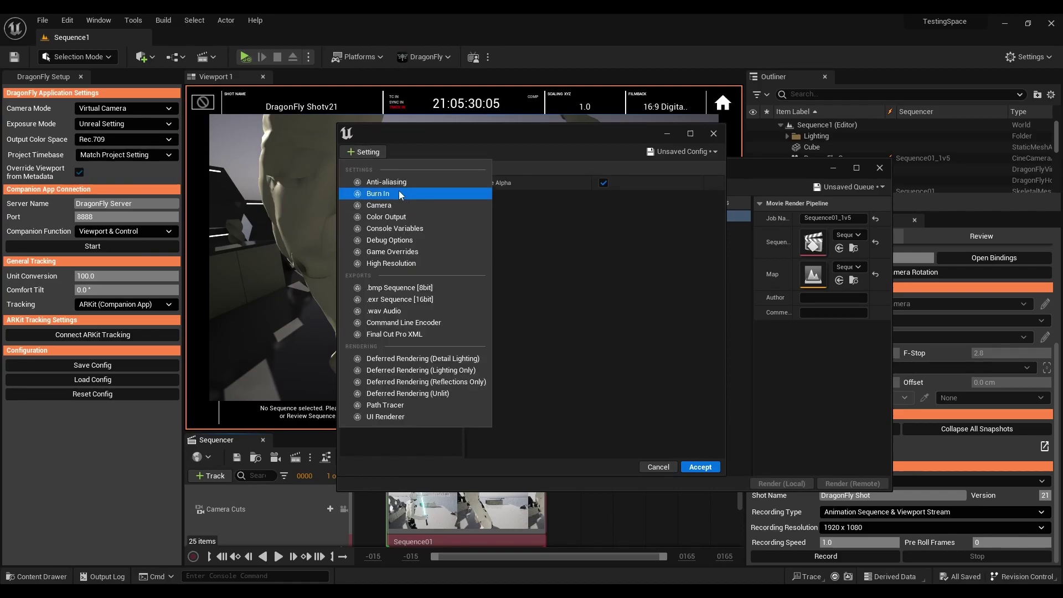
click(387, 183)
click(699, 466)
click(781, 484)
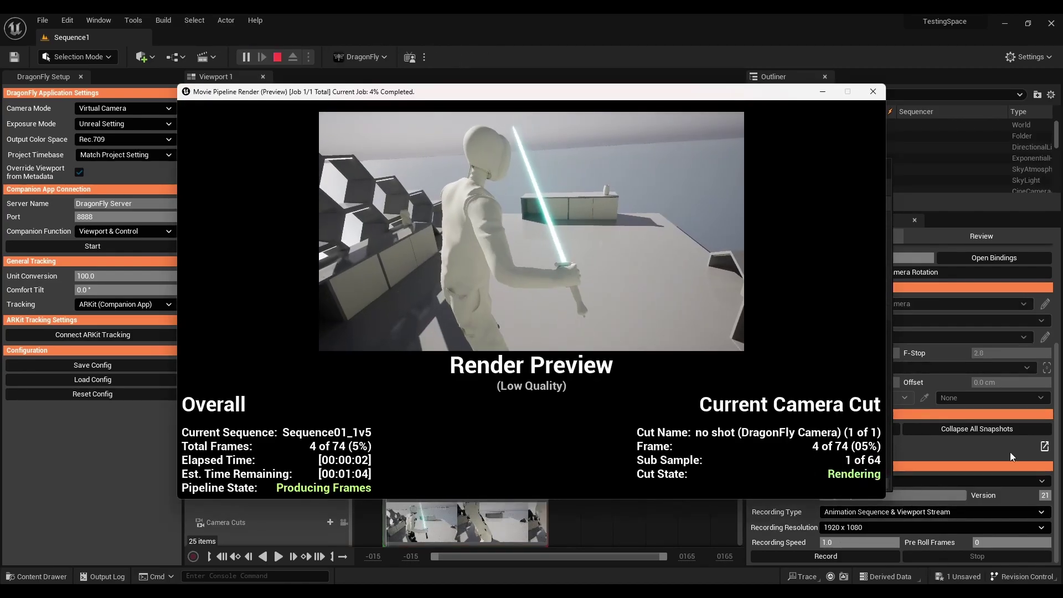